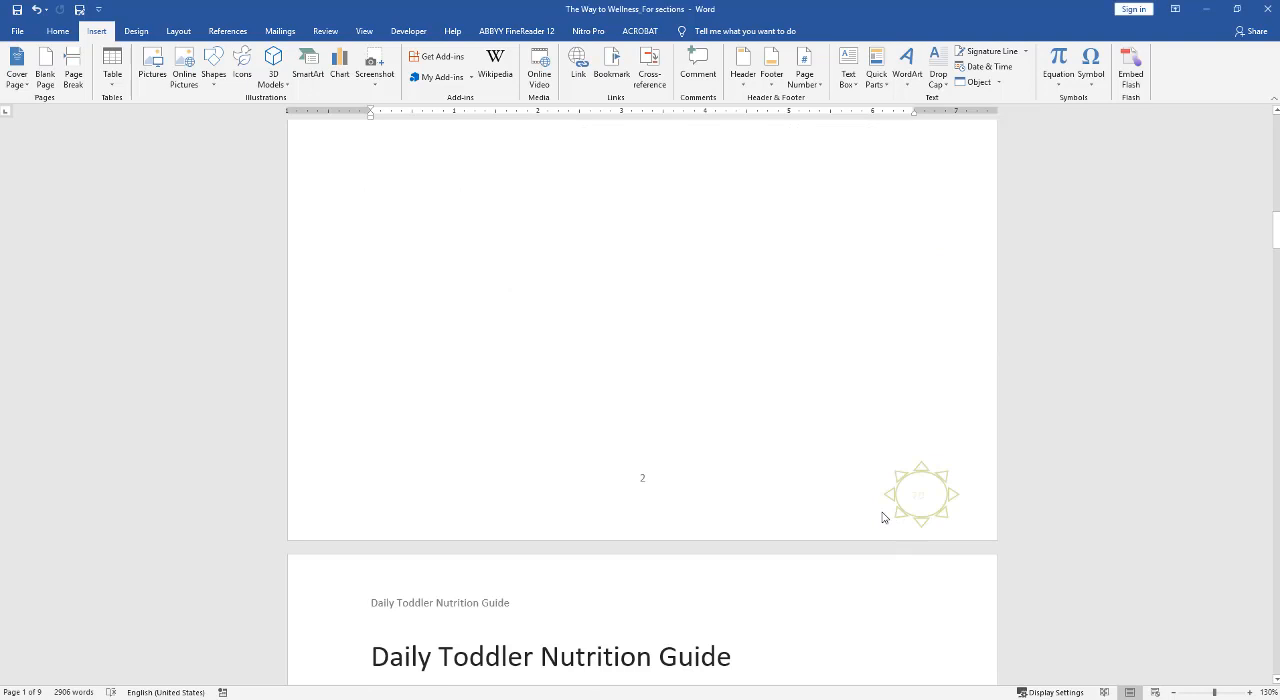
# Turn on Different First Page for the Section 2 footer and delete its sun shape labelled 7D.
pyautogui.doubleClick(882, 517)
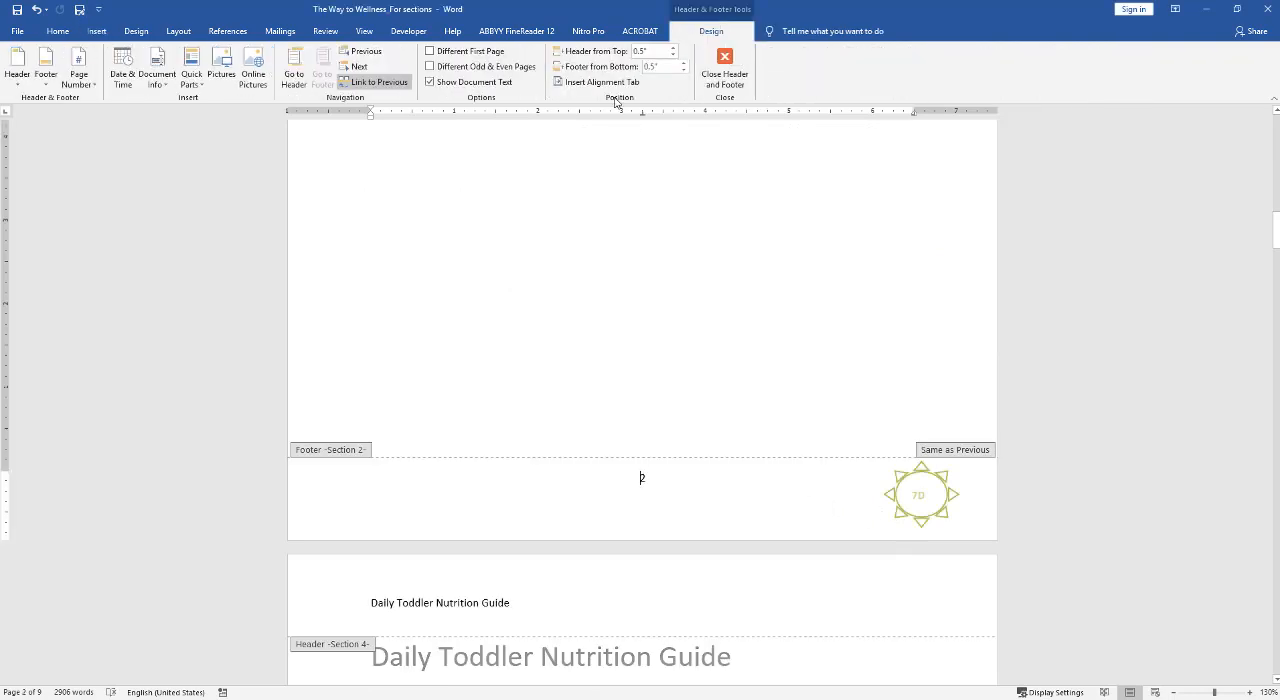
pyautogui.click(477, 53)
pyautogui.scroll(2, 905, 520)
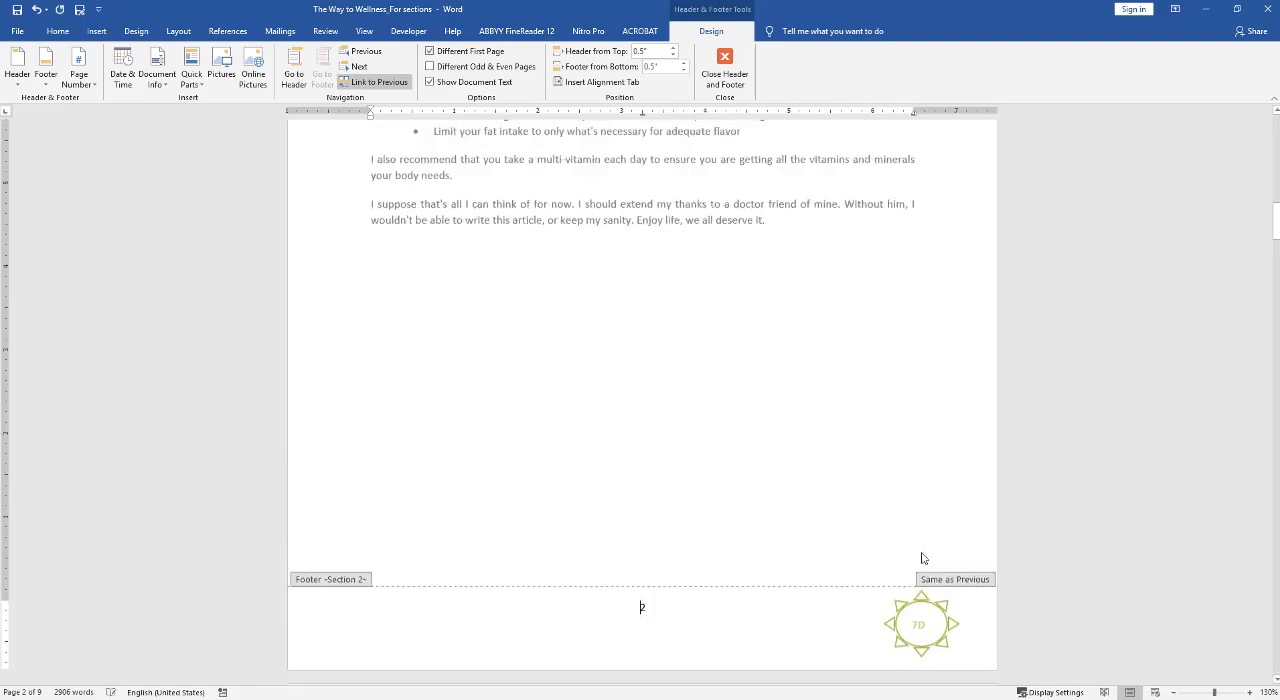
pyautogui.click(935, 643)
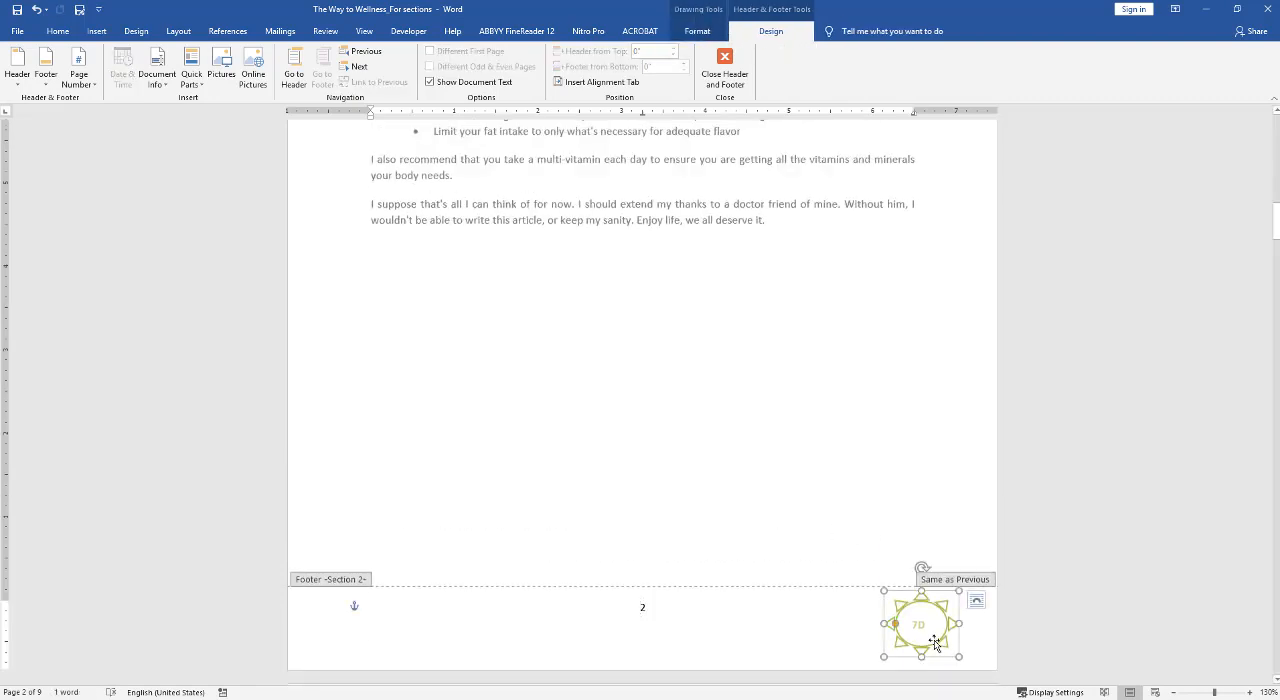
pyautogui.press('Delete')
pyautogui.click(903, 650)
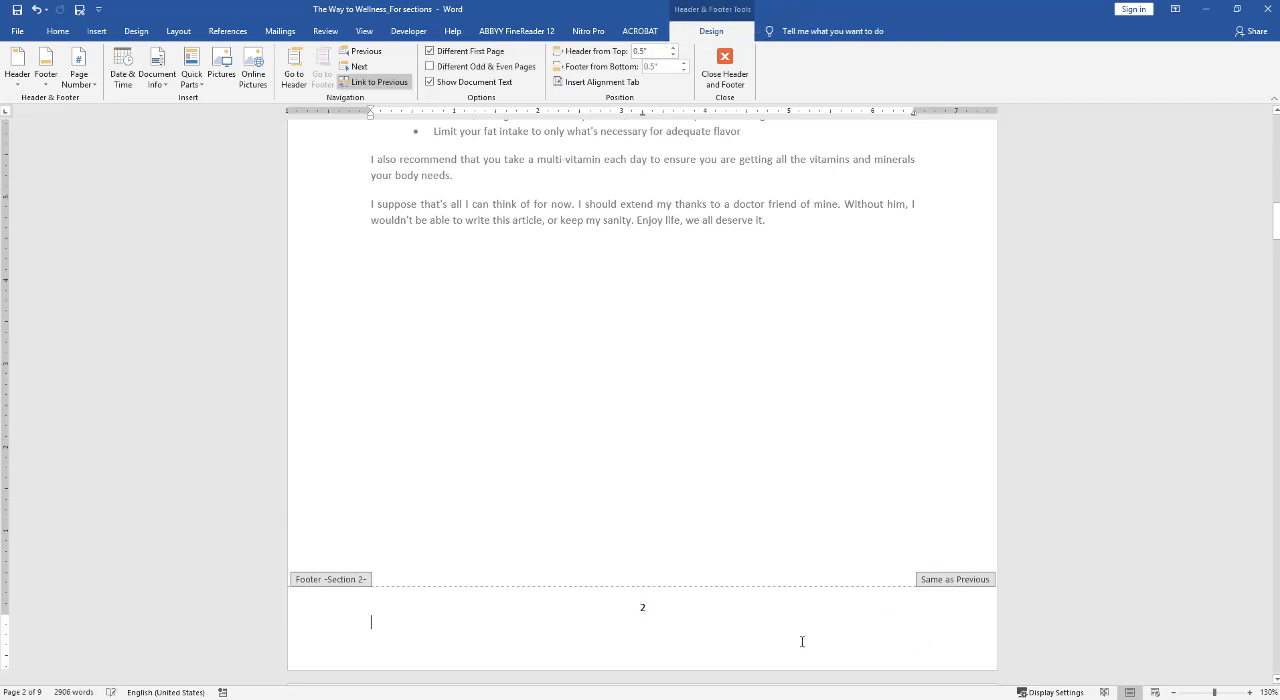
# Insert the picture file Untitled-1-01 on the line below the page number in the Section 2 footer, with the file filter set to All Files.
pyautogui.scroll(-4, 717, 517)
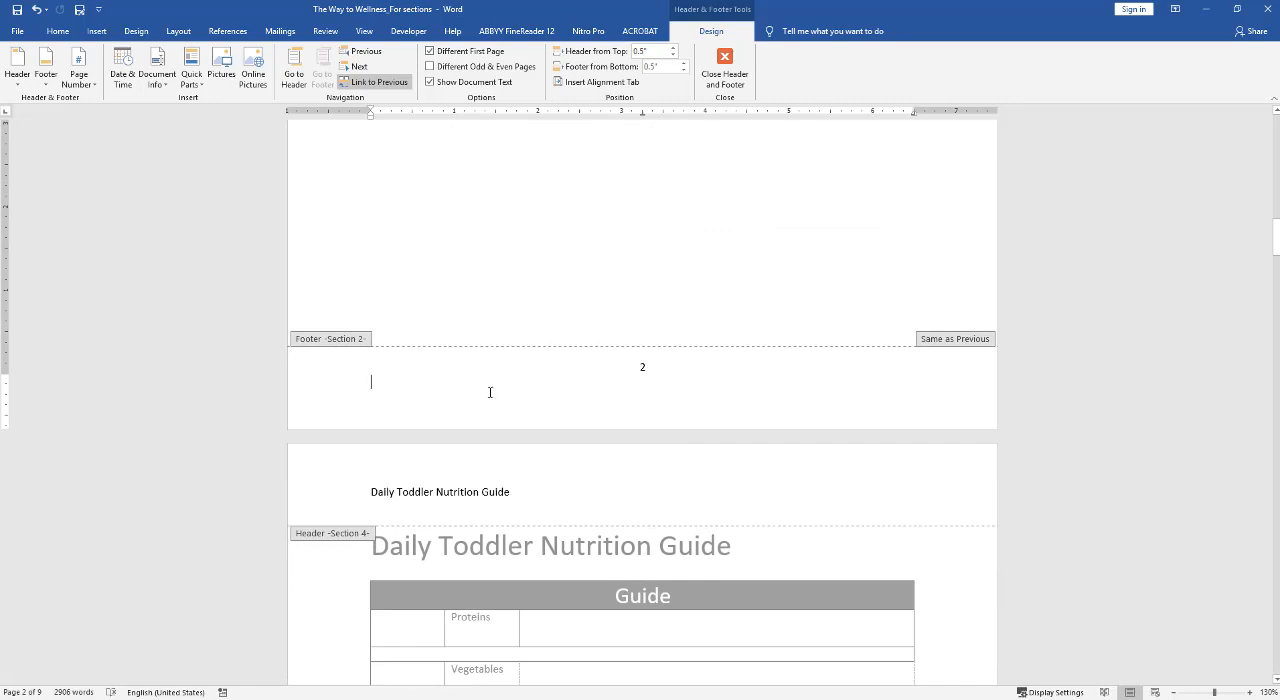
pyautogui.click(97, 33)
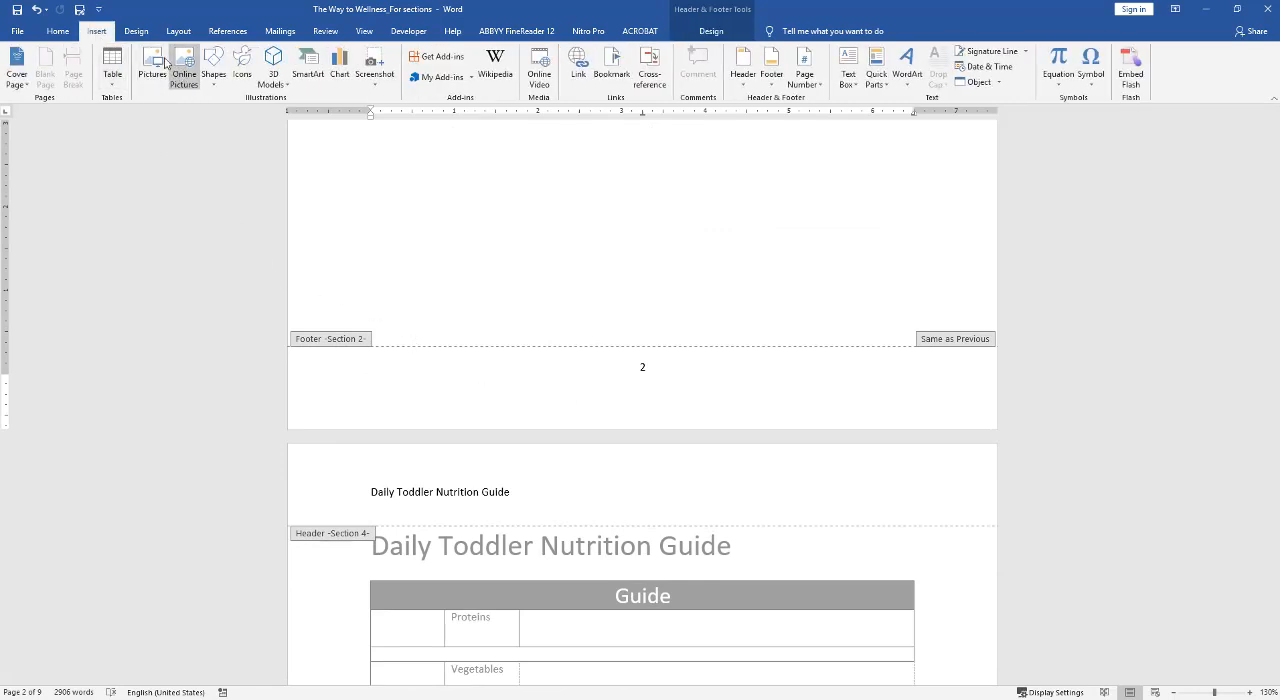
pyautogui.click(152, 61)
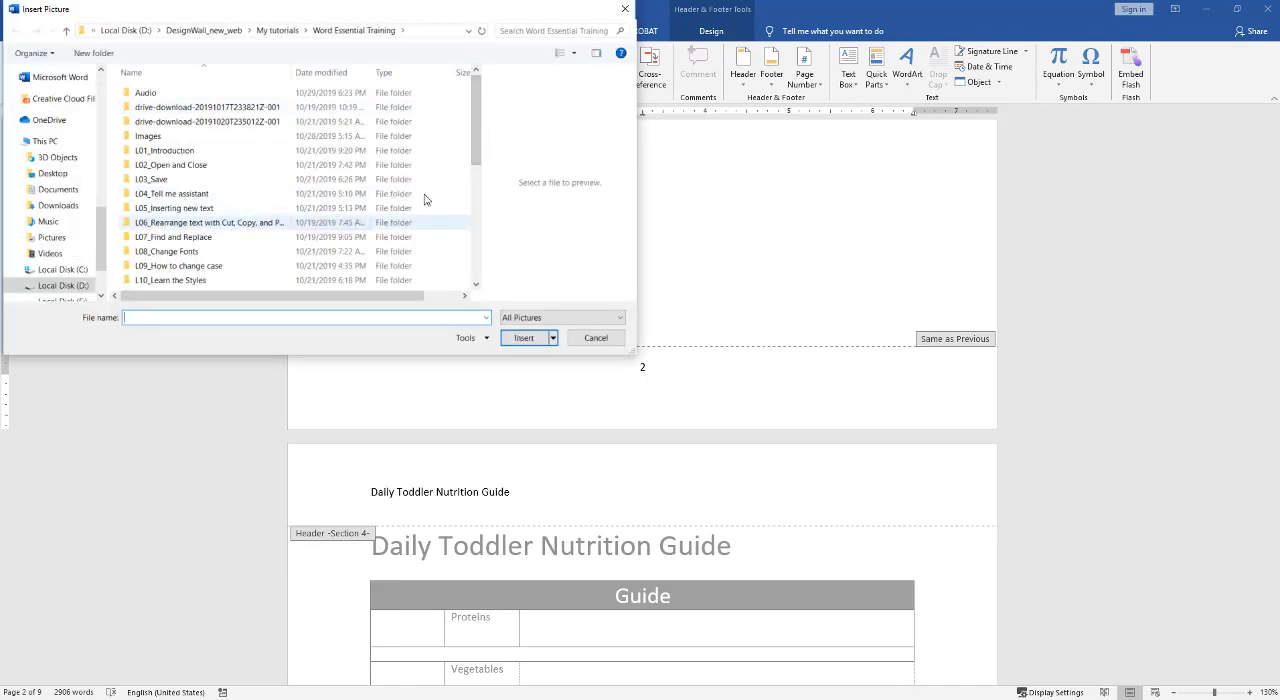
pyautogui.moveTo(474, 125); pyautogui.dragTo(471, 254)
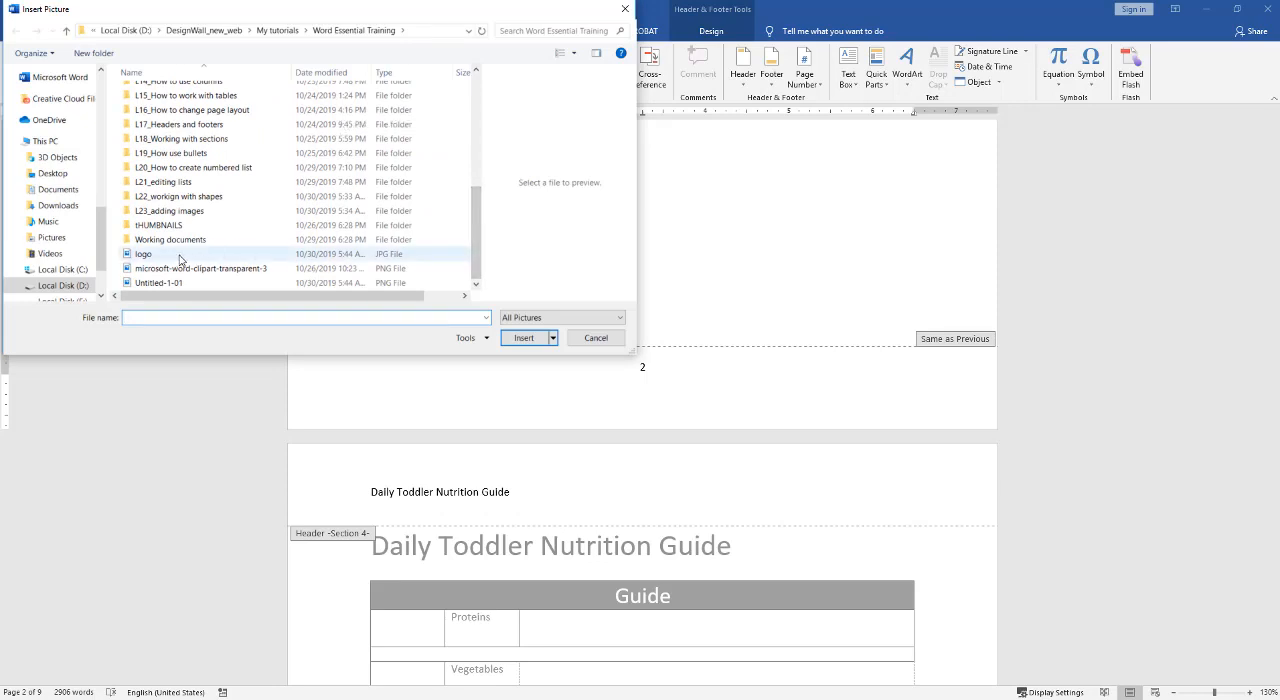
pyautogui.click(250, 283)
pyautogui.click(527, 318)
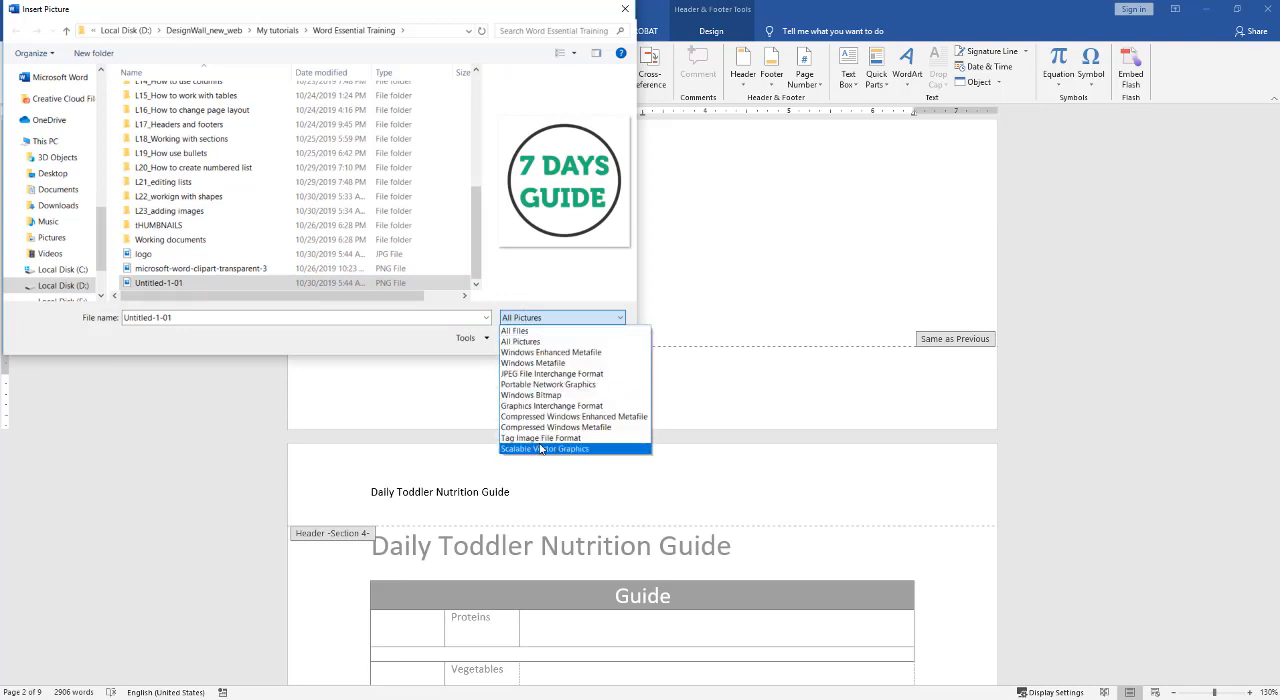
pyautogui.click(518, 331)
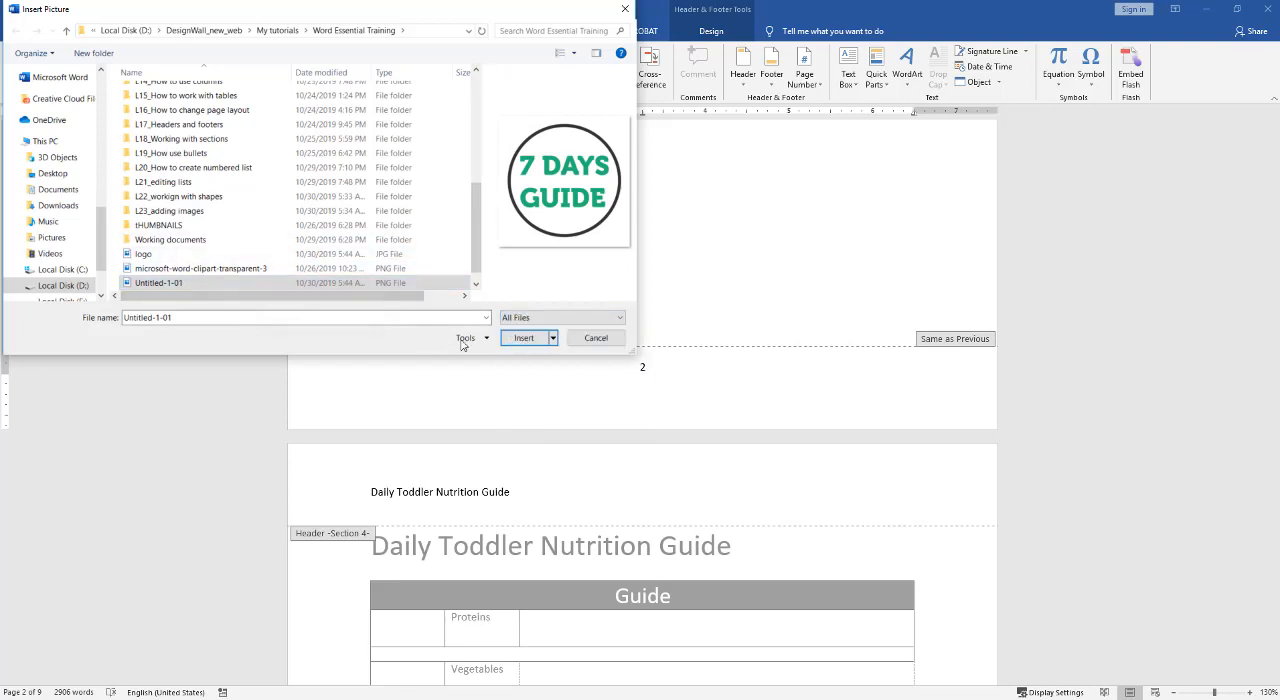
pyautogui.click(512, 341)
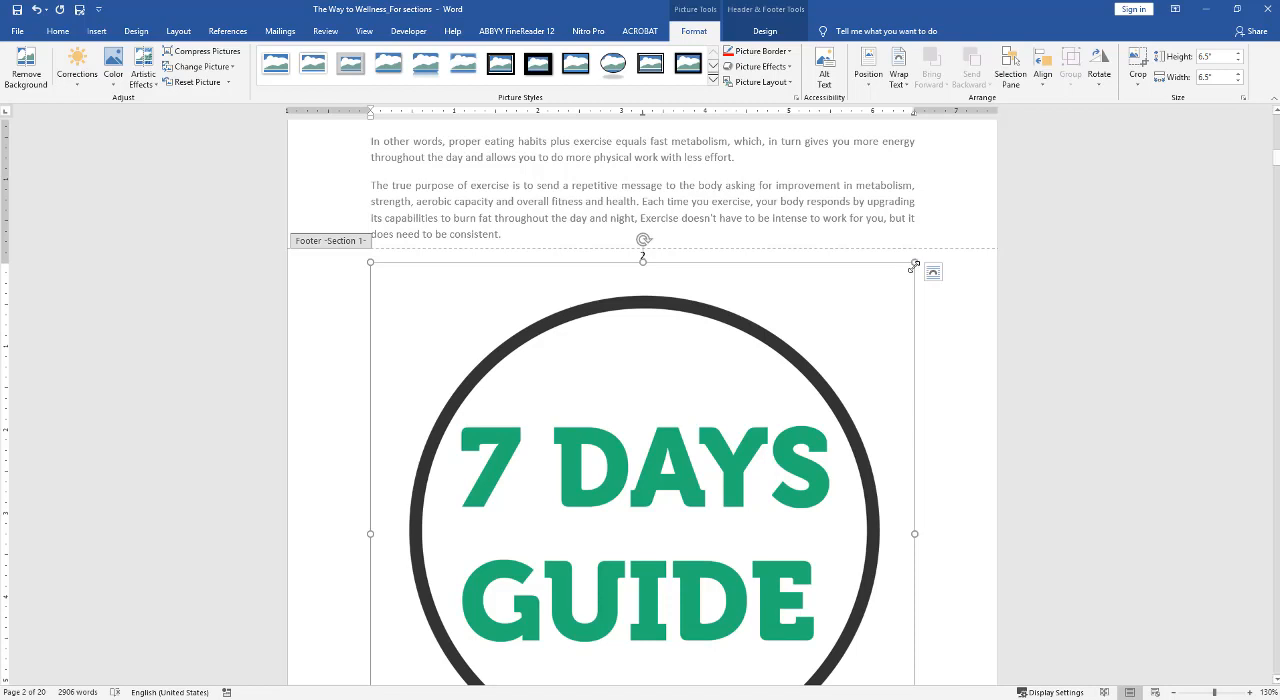
# Scale the 7 DAYS GUIDE logo in the footer down proportionally to about 0.59" by 0.59".
pyautogui.scroll(-3, 930, 398)
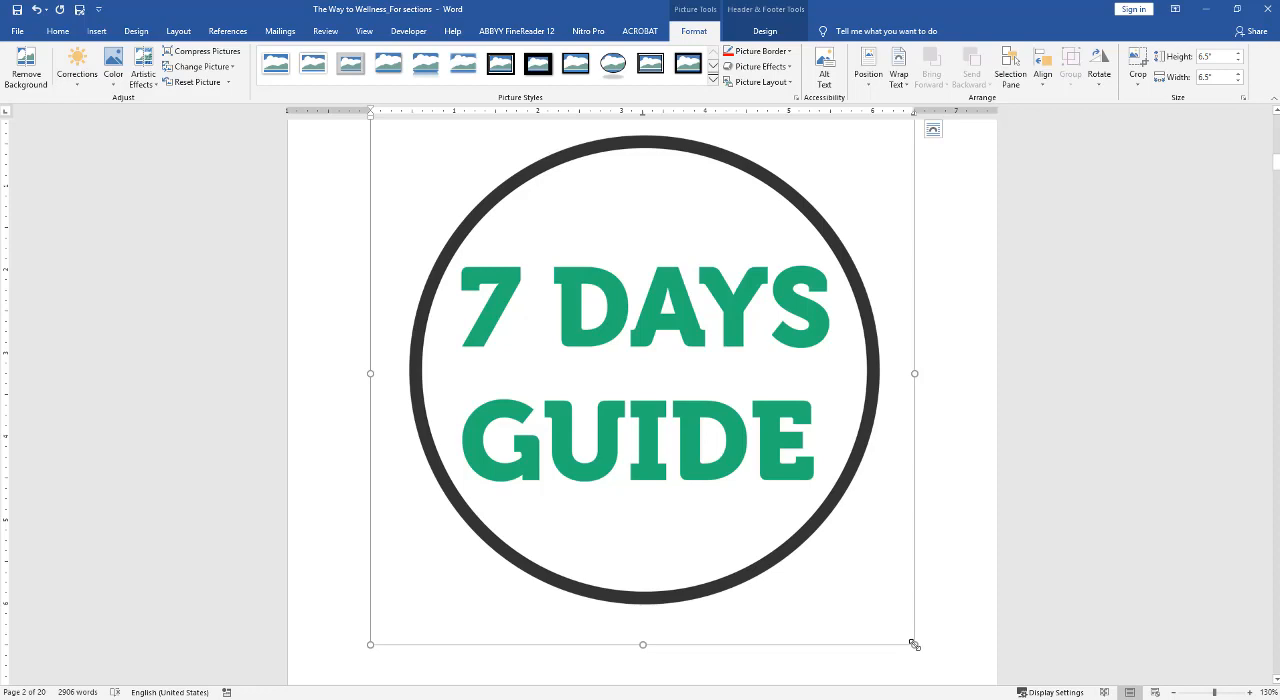
pyautogui.moveTo(914, 644); pyautogui.dragTo(645, 461)
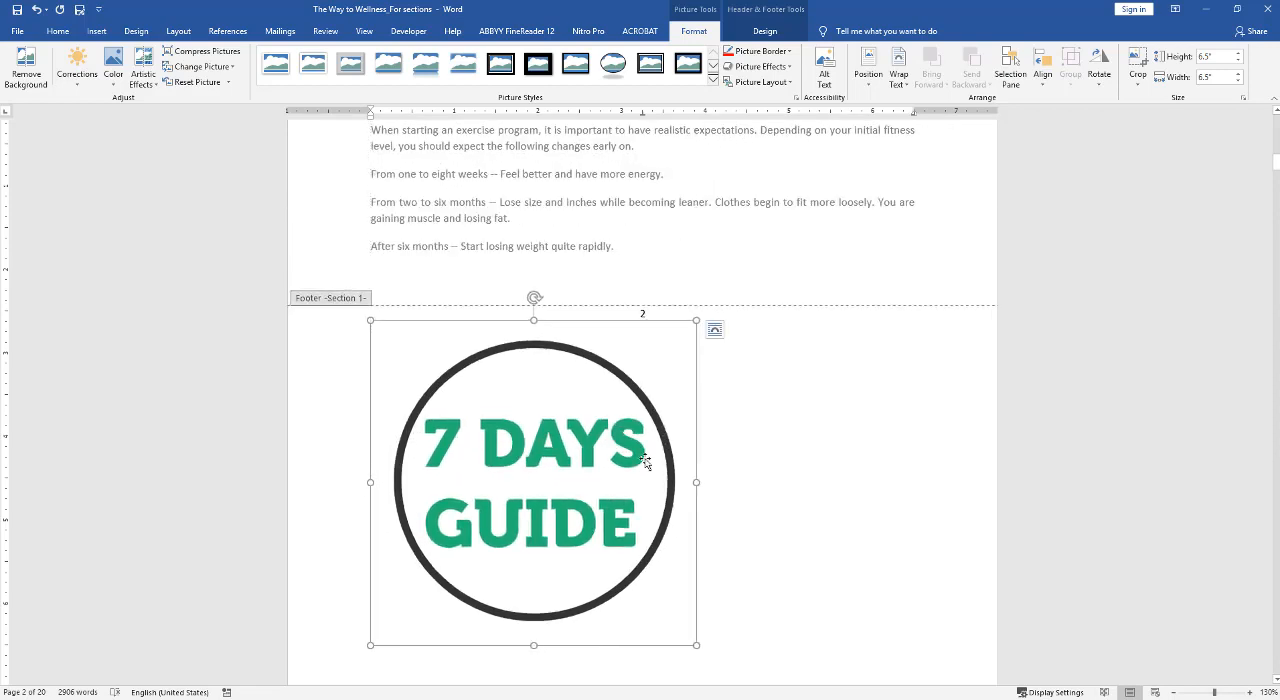
pyautogui.moveTo(696, 645); pyautogui.dragTo(500, 518)
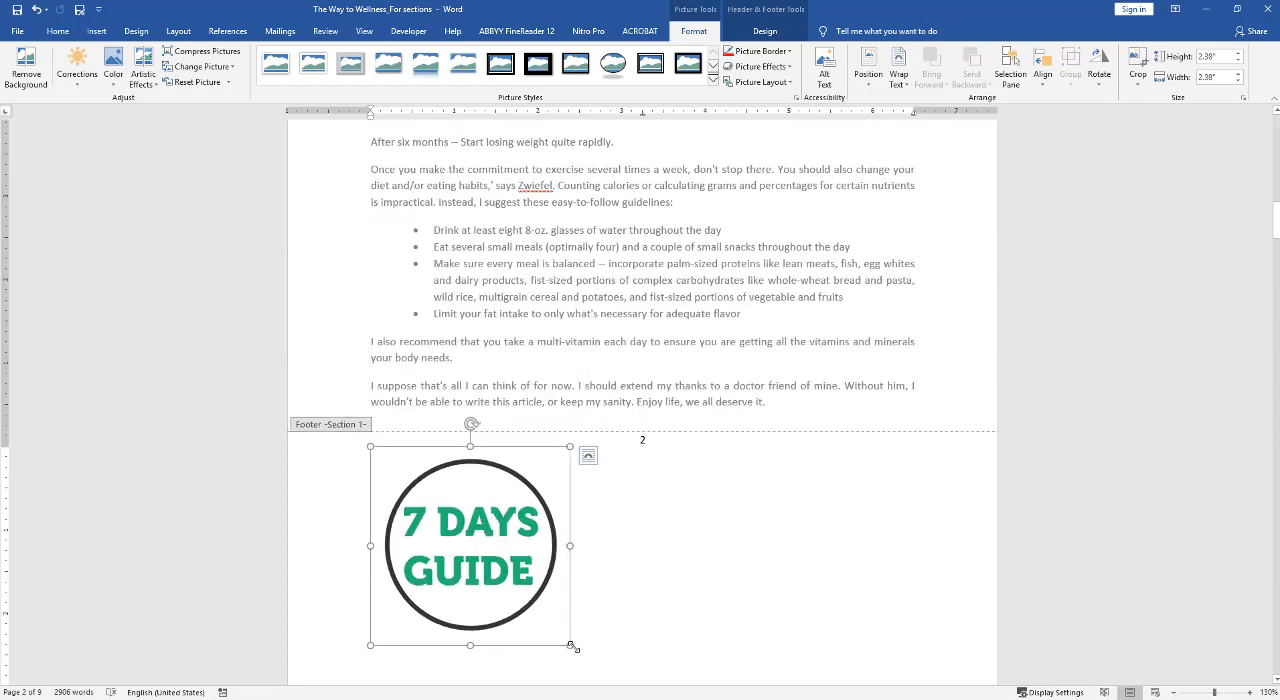
pyautogui.moveTo(571, 647); pyautogui.dragTo(465, 545)
pyautogui.scroll(3, 476, 400)
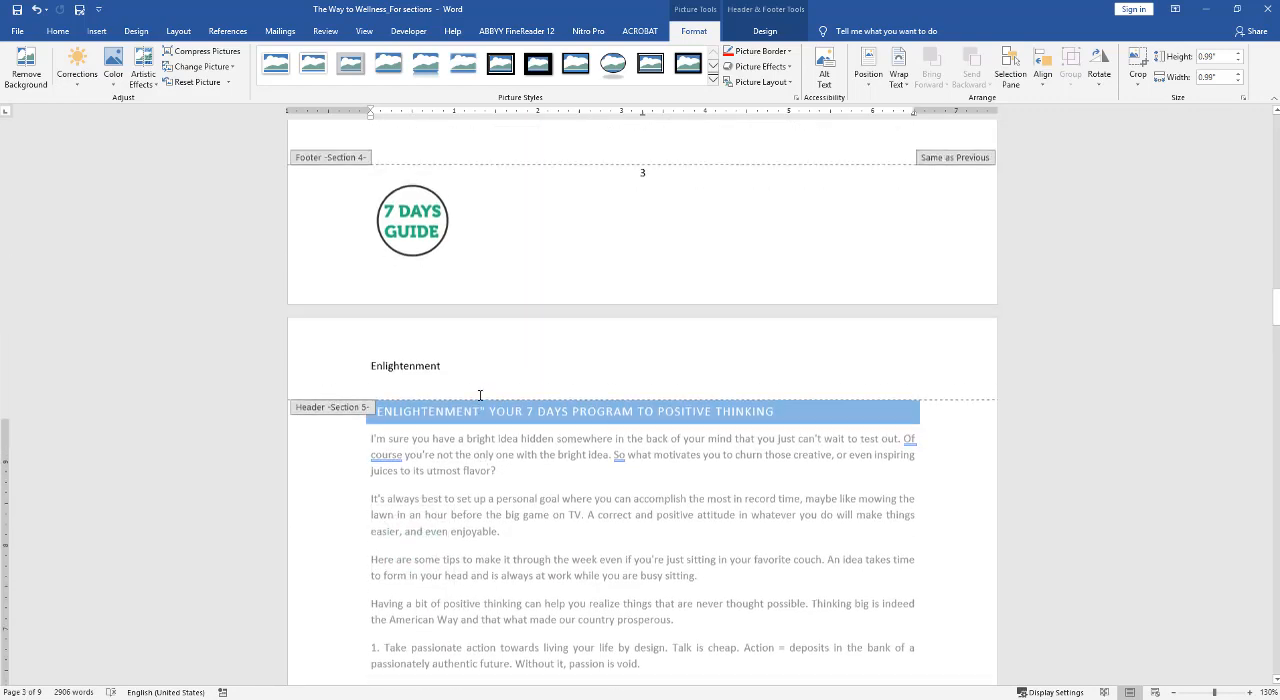
pyautogui.click(414, 418)
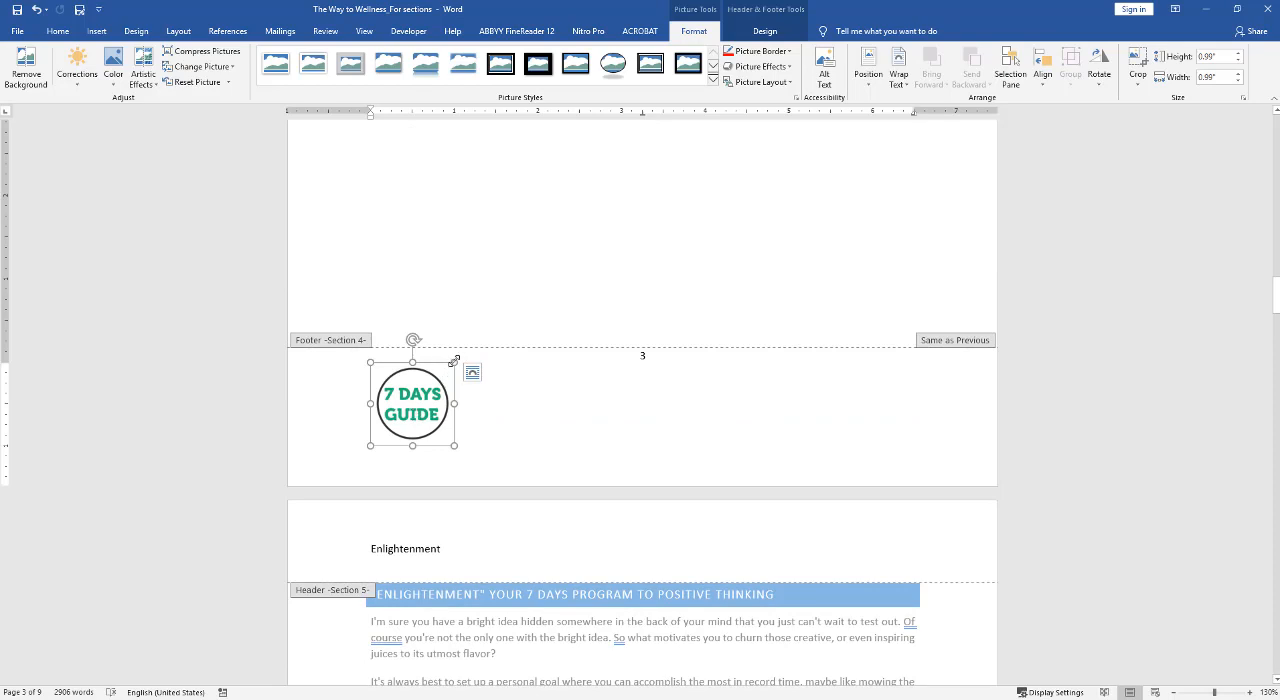
pyautogui.moveTo(452, 362); pyautogui.dragTo(428, 396)
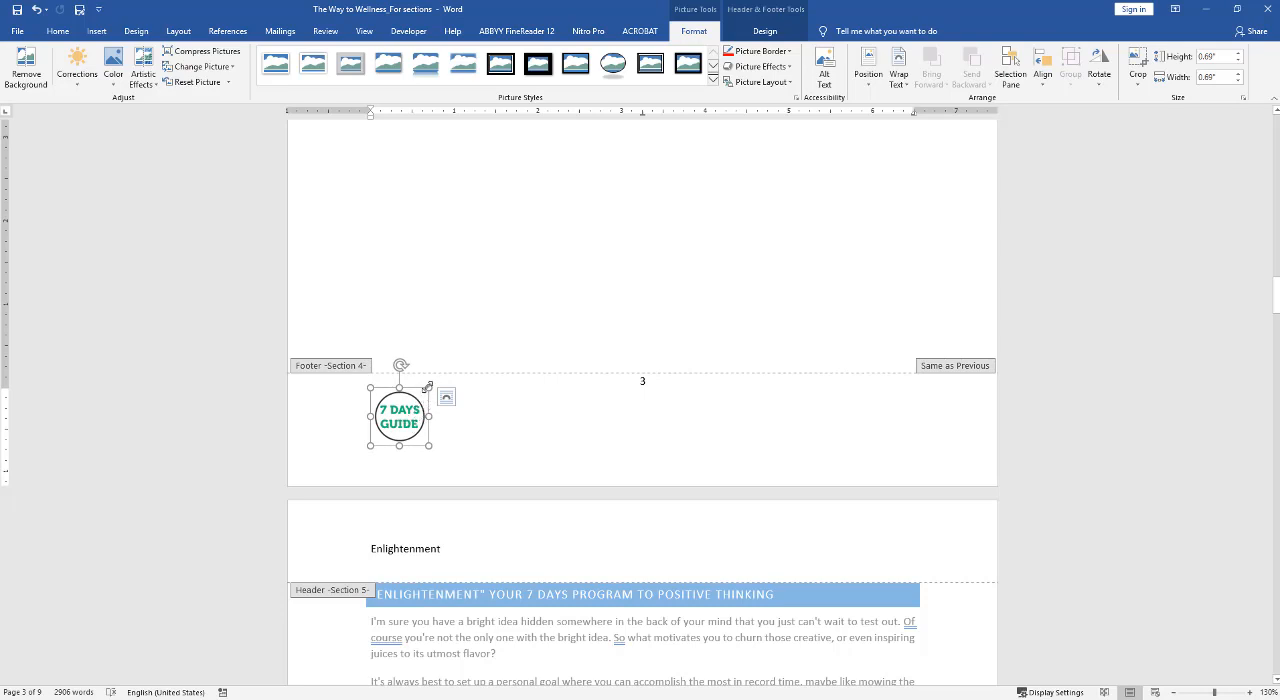
pyautogui.moveTo(431, 388); pyautogui.dragTo(420, 403)
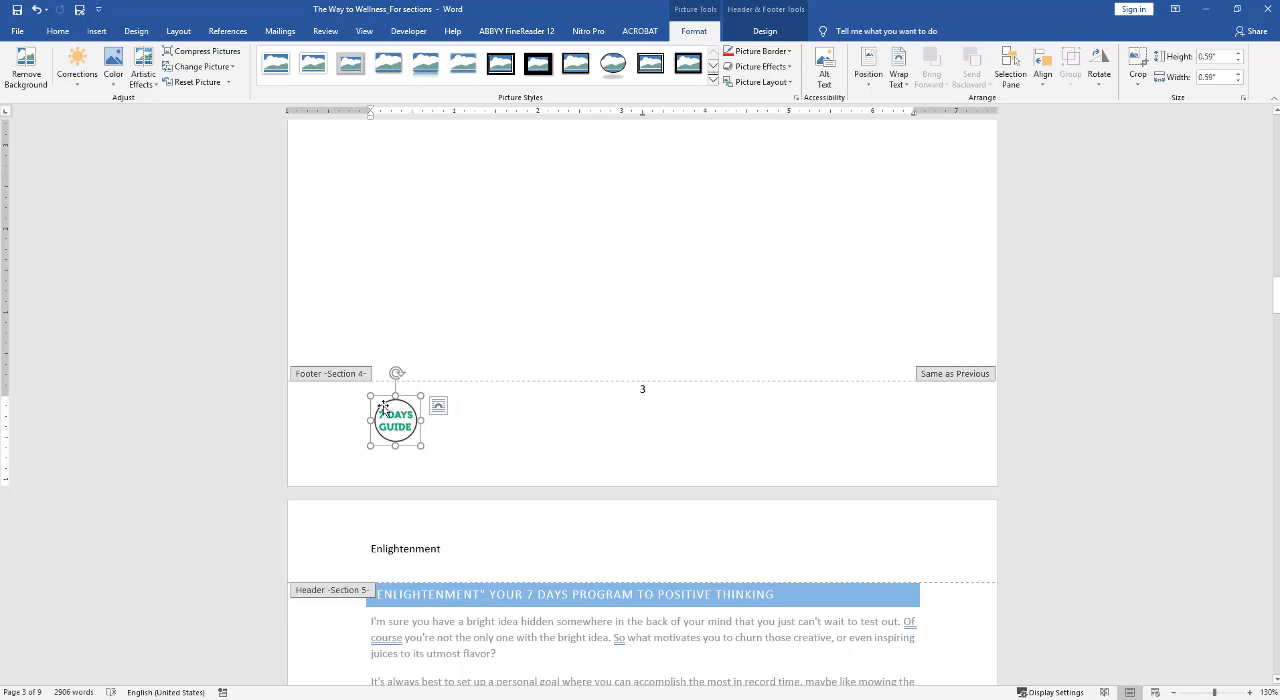
# Set the footer logo's text wrapping to Through, move it to the page's lower-right corner, and leave footer editing.
pyautogui.click(439, 408)
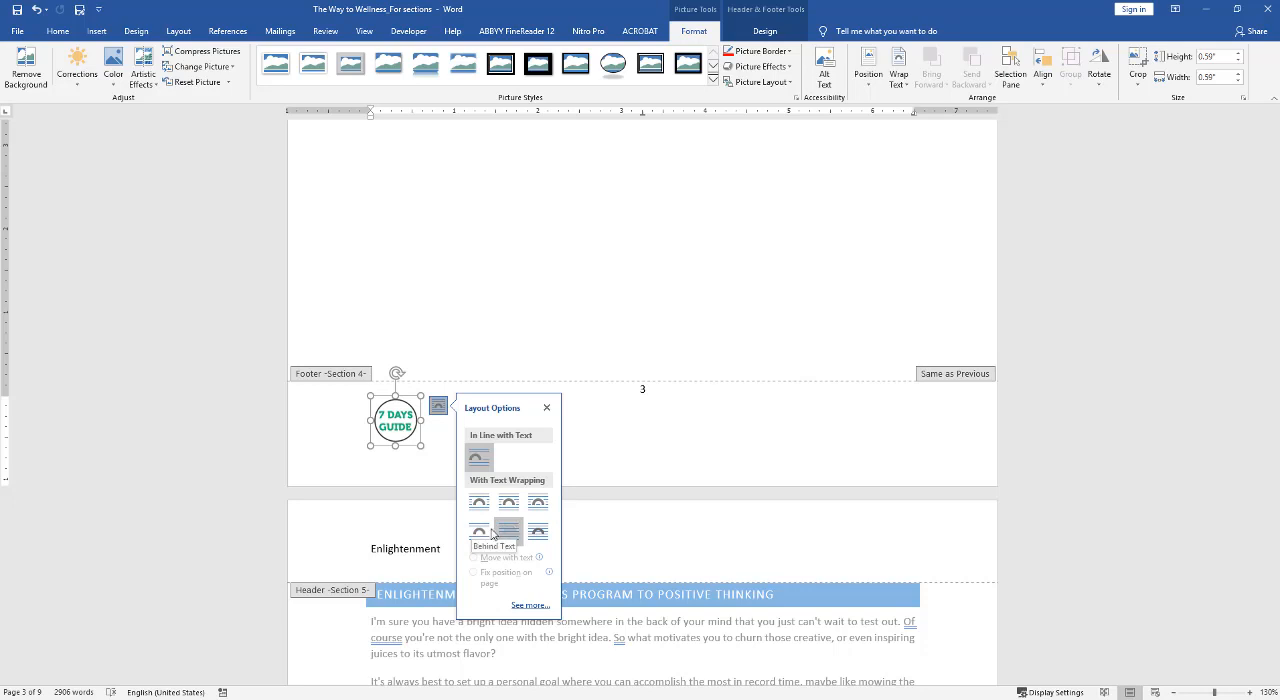
pyautogui.click(537, 506)
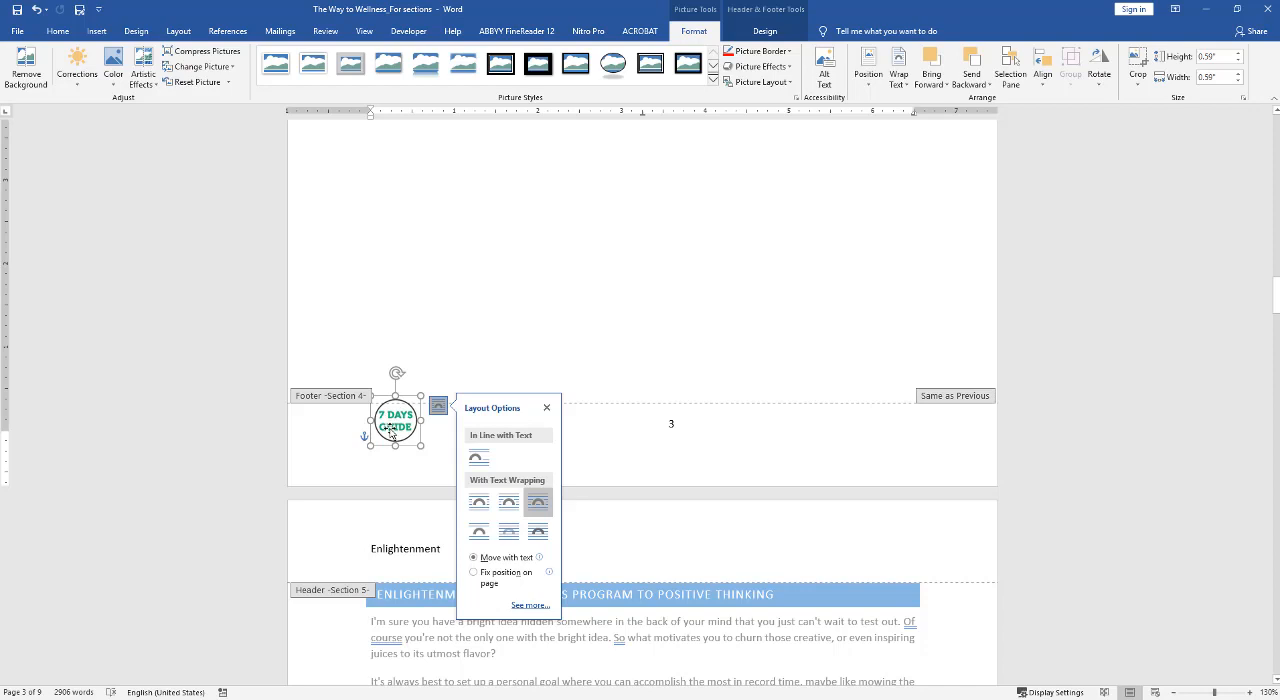
pyautogui.moveTo(392, 431); pyautogui.dragTo(943, 452)
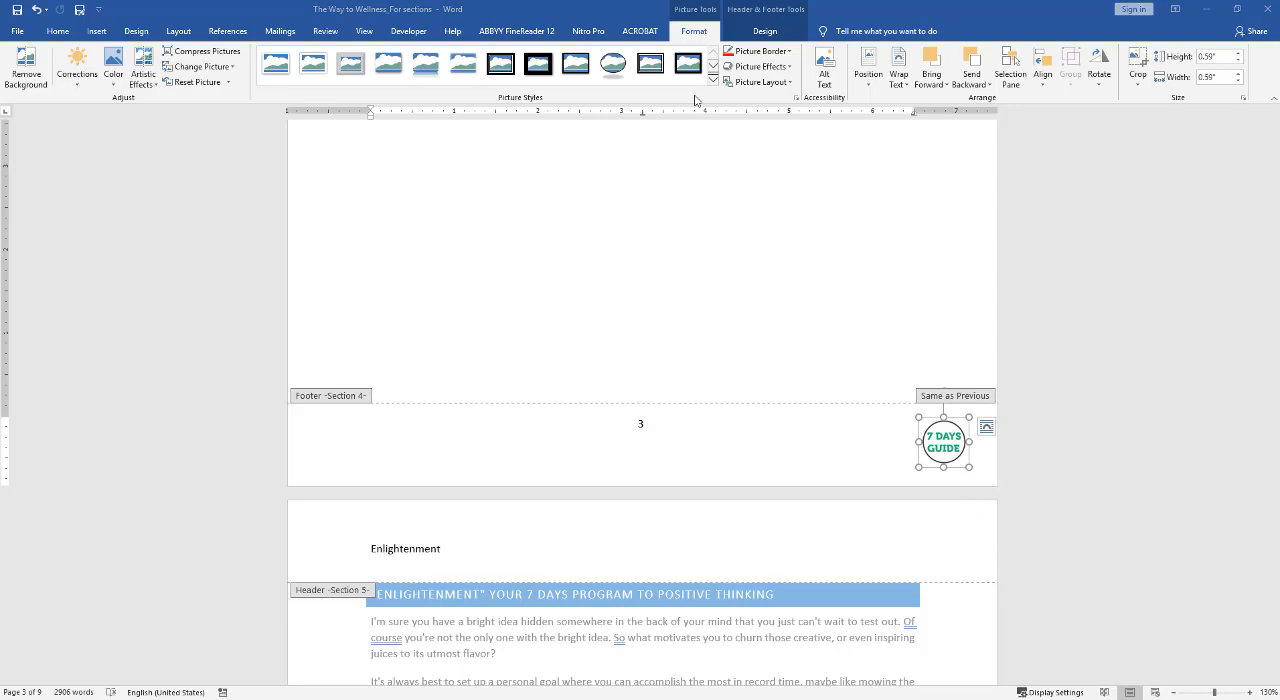
pyautogui.click(760, 31)
pyautogui.doubleClick(751, 332)
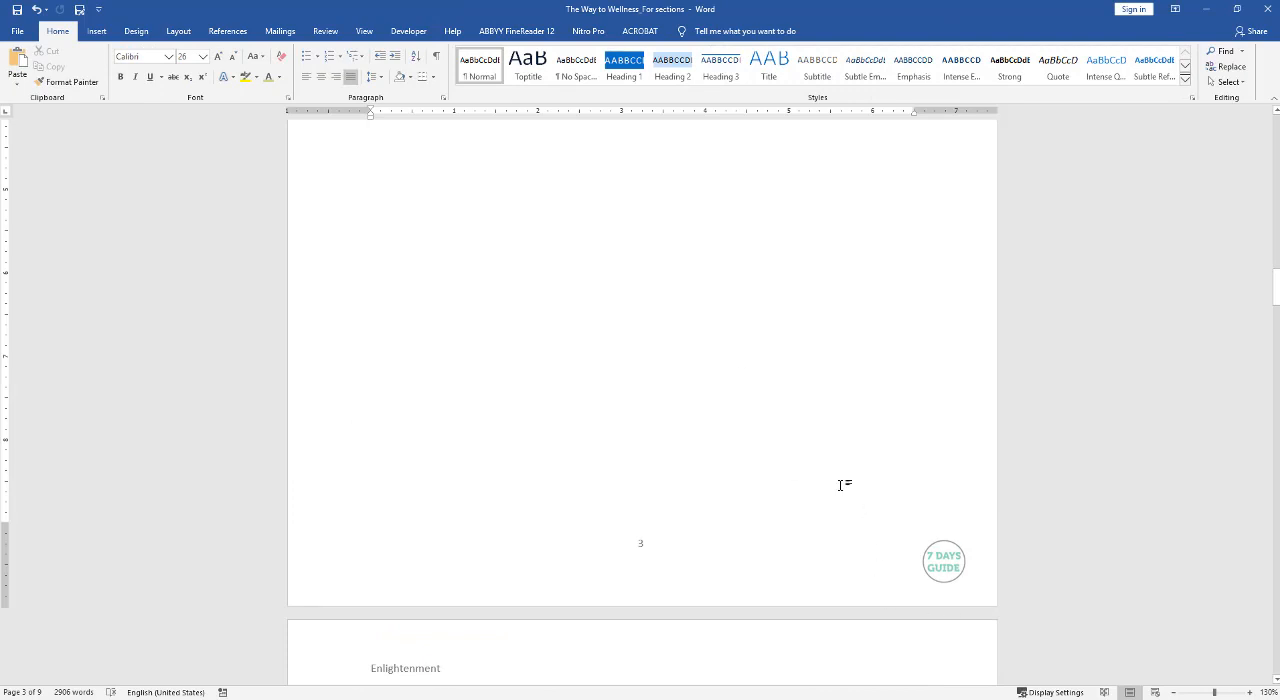
# Turn on Different First Page for the Section 1 footer on page 1 and return to the body text.
pyautogui.scroll(10, 830, 460)
pyautogui.scroll(7, 818, 432)
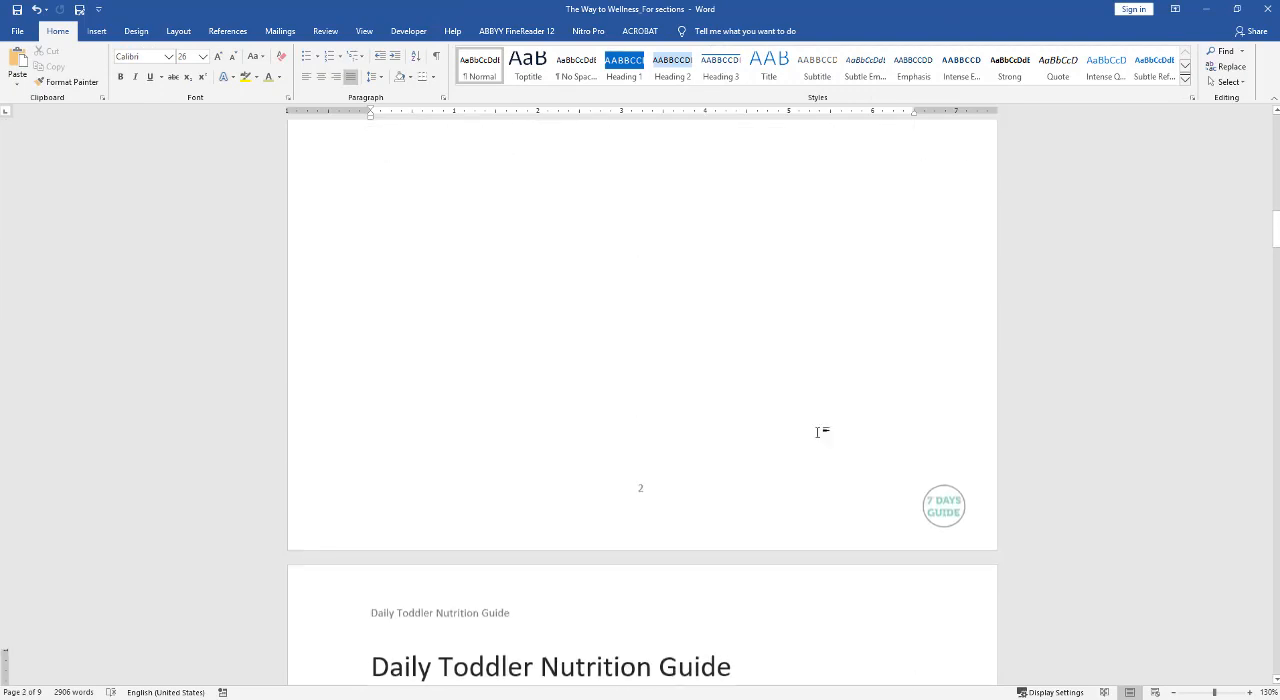
pyautogui.scroll(-1, 818, 432)
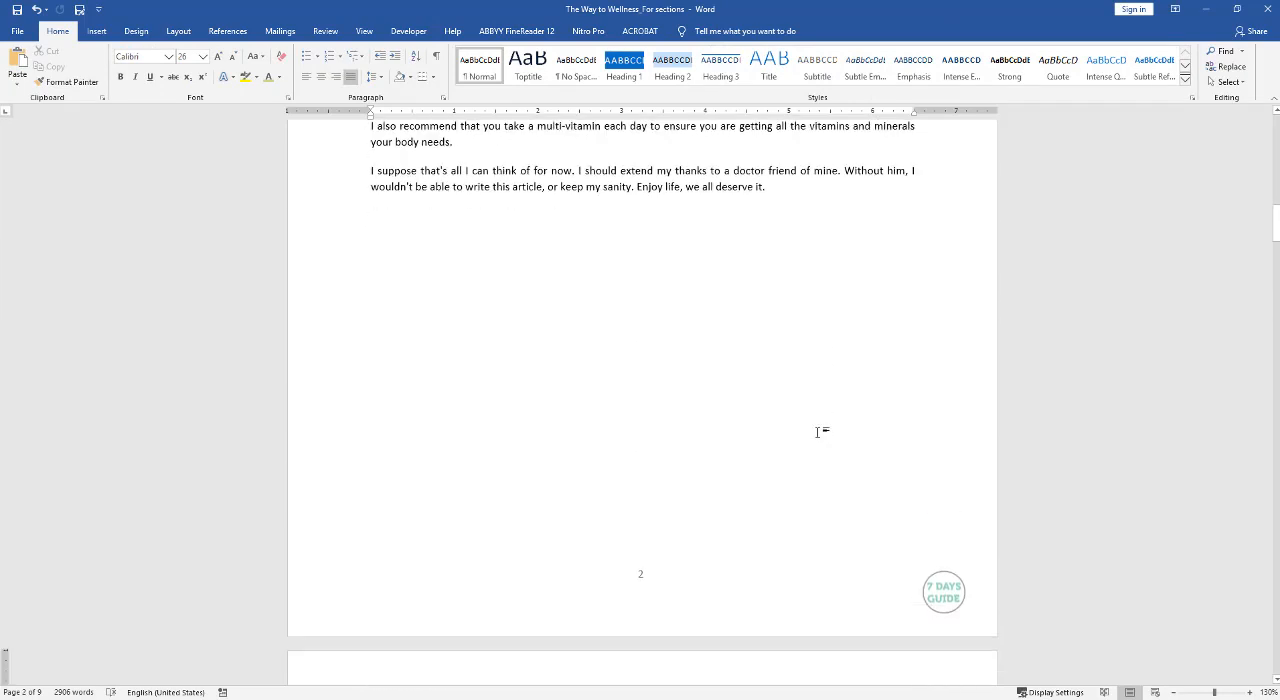
pyautogui.scroll(15, 818, 432)
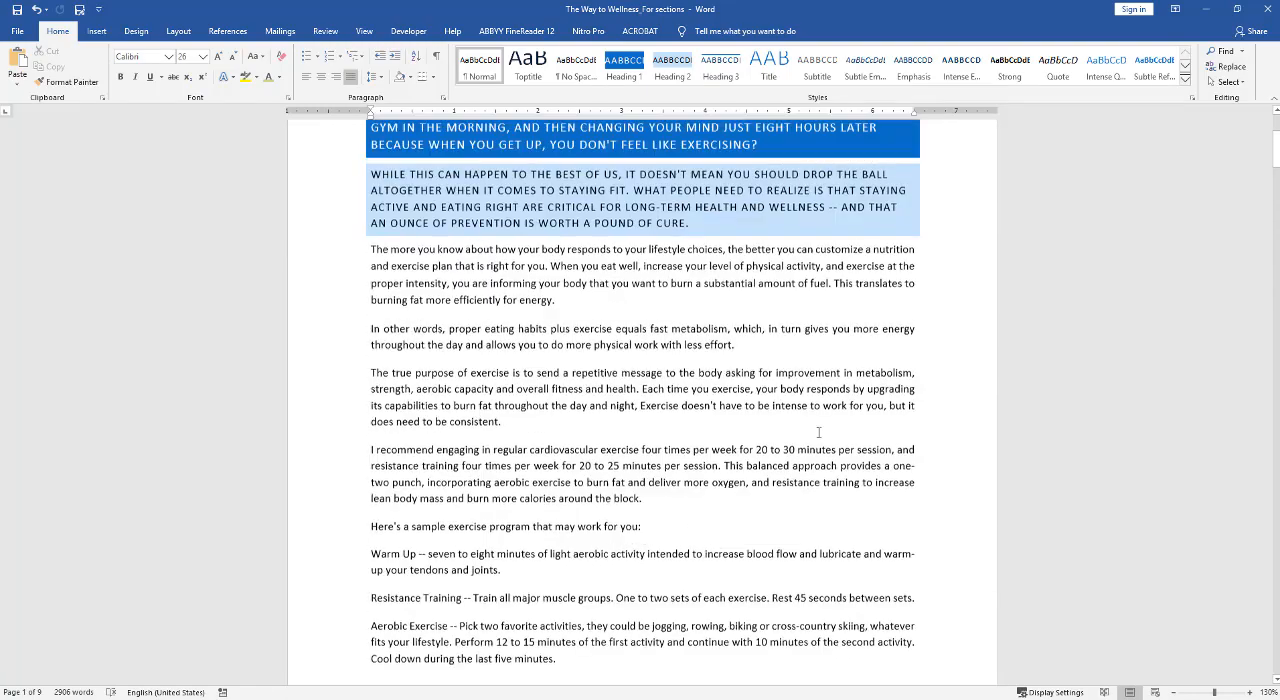
pyautogui.scroll(4, 818, 432)
pyautogui.scroll(-10, 818, 432)
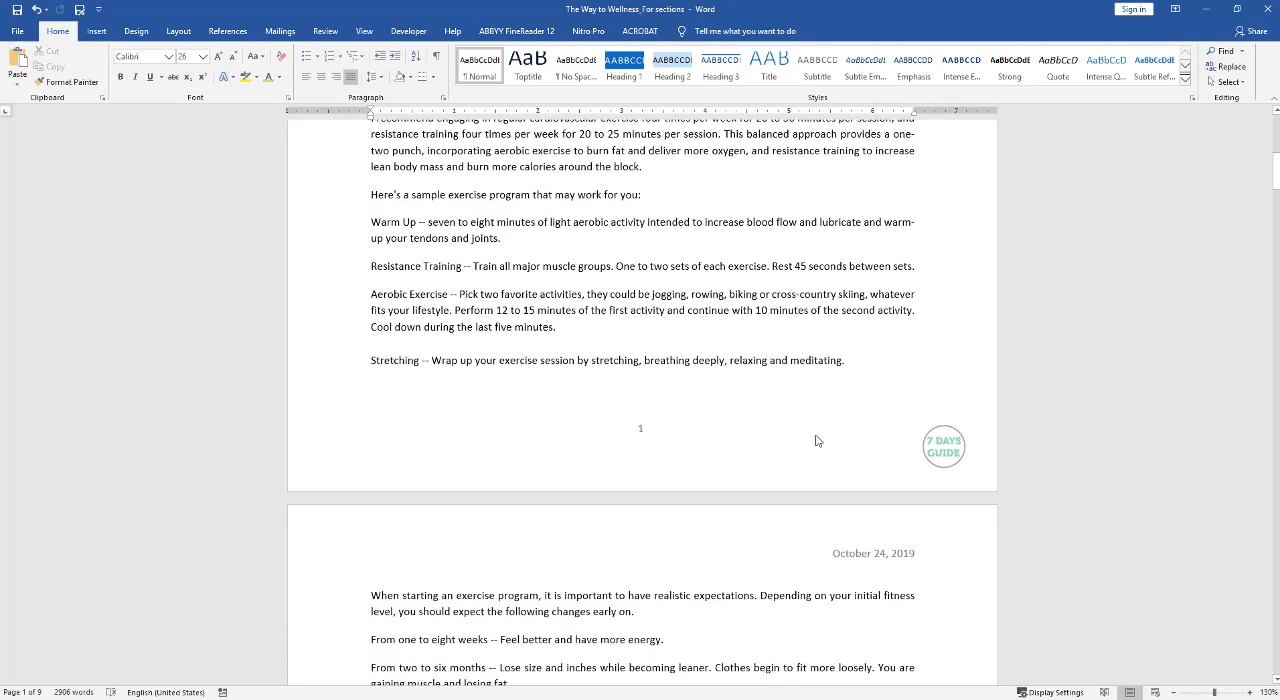
pyautogui.doubleClick(731, 467)
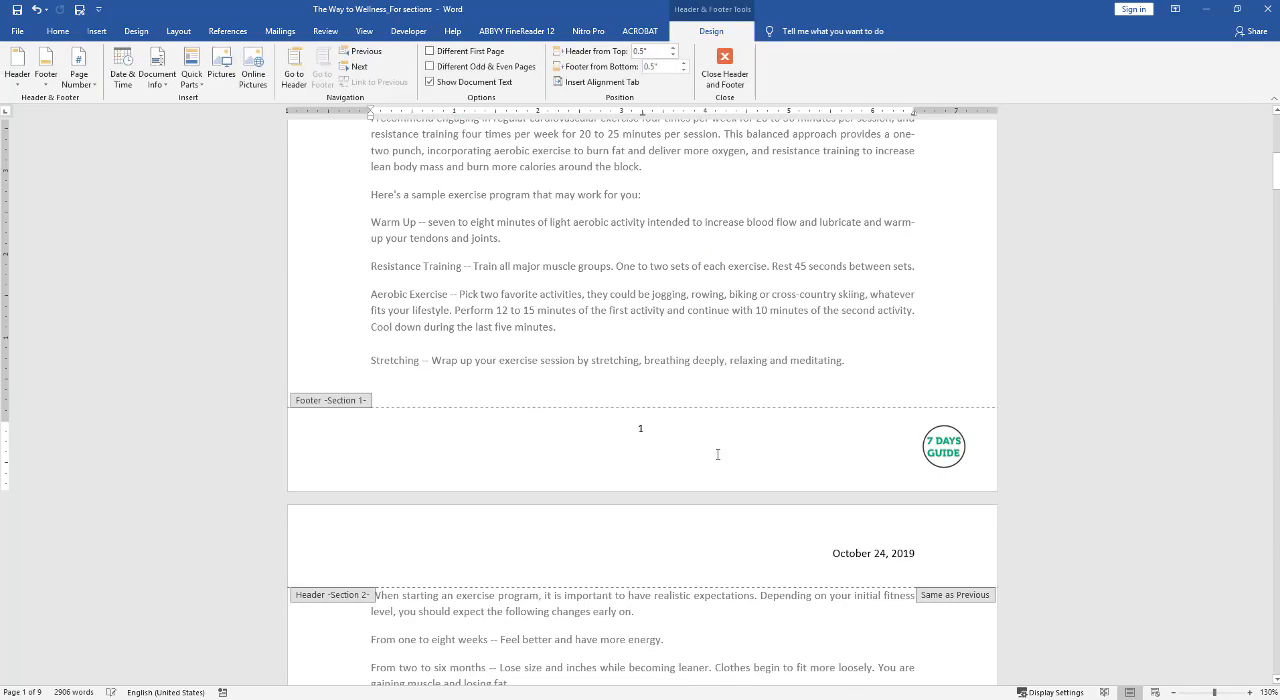
pyautogui.click(430, 51)
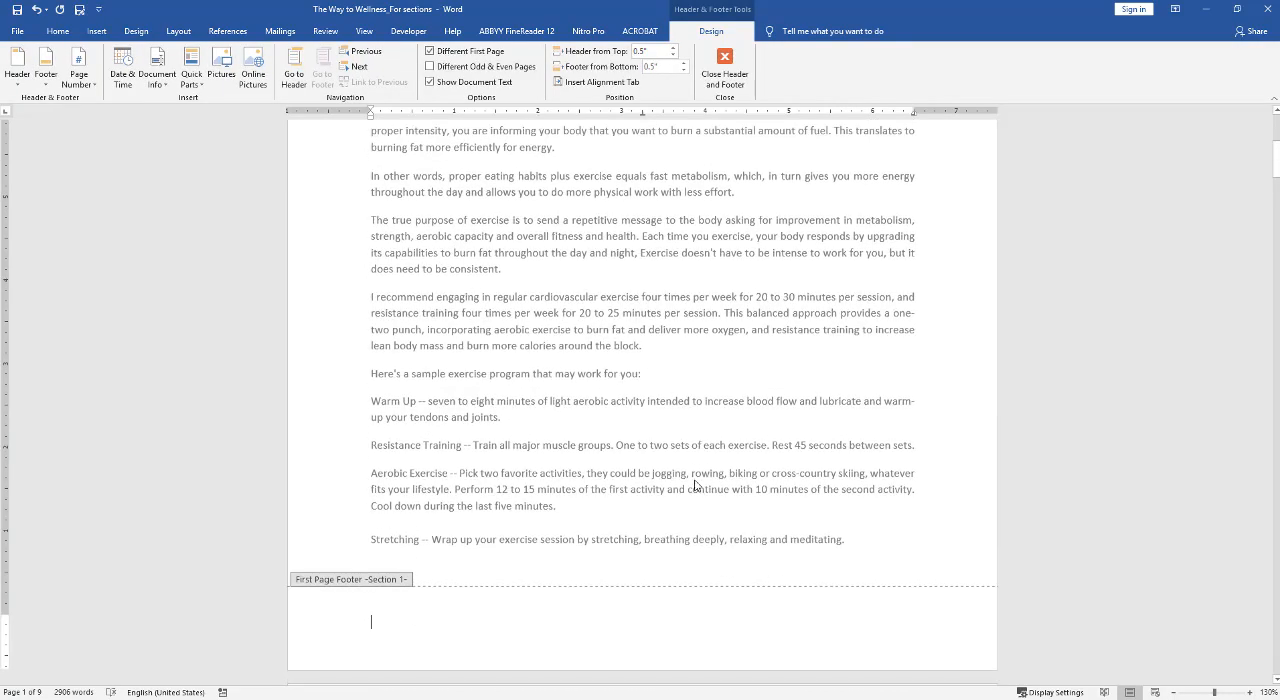
pyautogui.doubleClick(731, 455)
# Add an empty body-text line below the dark blue heading paragraph on page 1.
pyautogui.scroll(4, 731, 452)
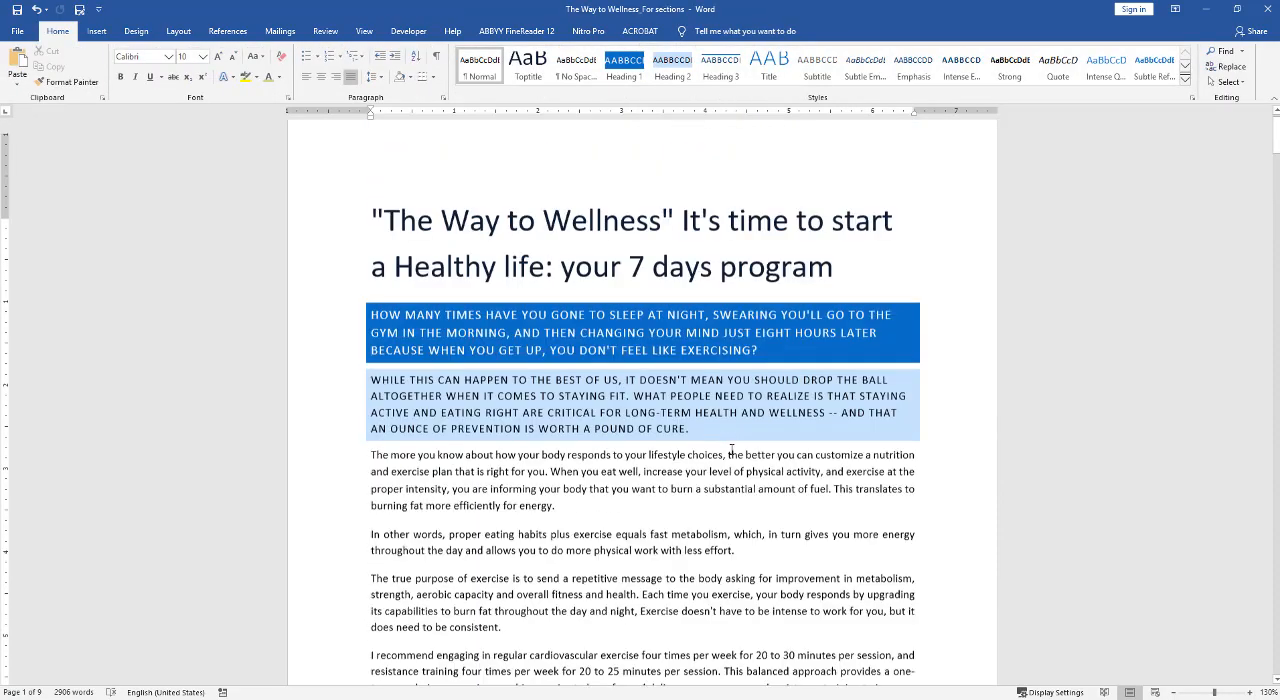
pyautogui.scroll(-8, 731, 452)
pyautogui.scroll(-10, 731, 449)
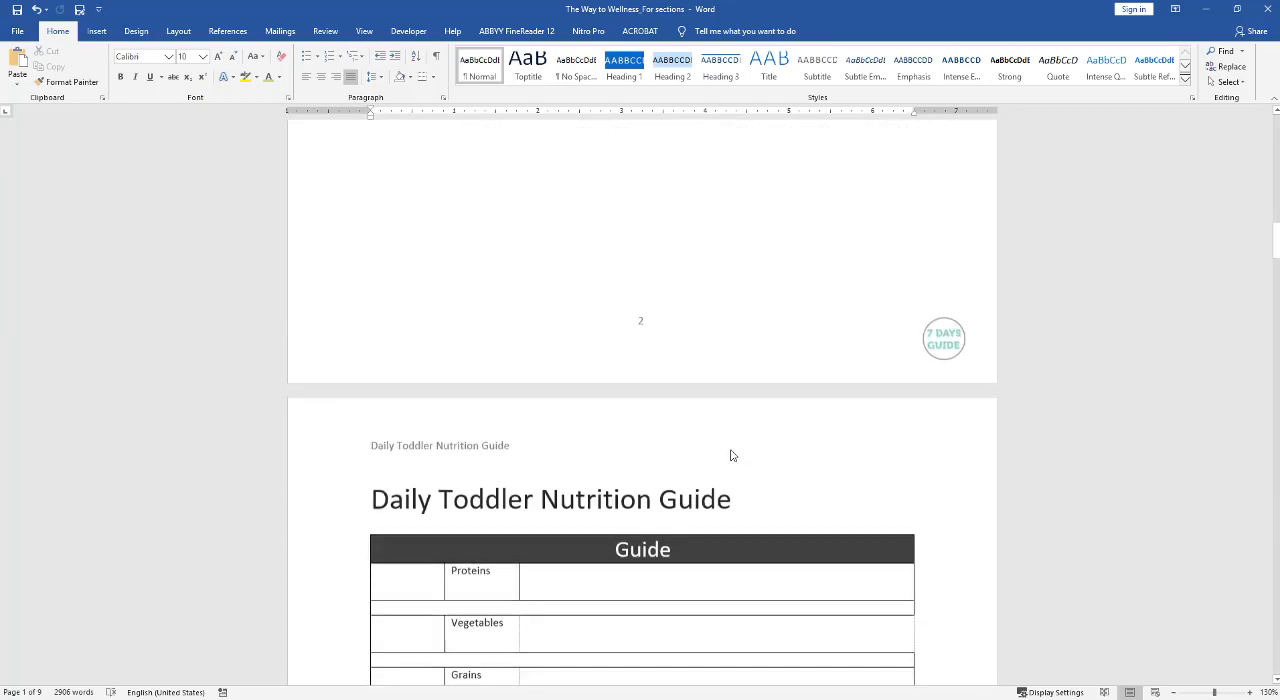
pyautogui.scroll(12, 731, 450)
pyautogui.scroll(5, 731, 453)
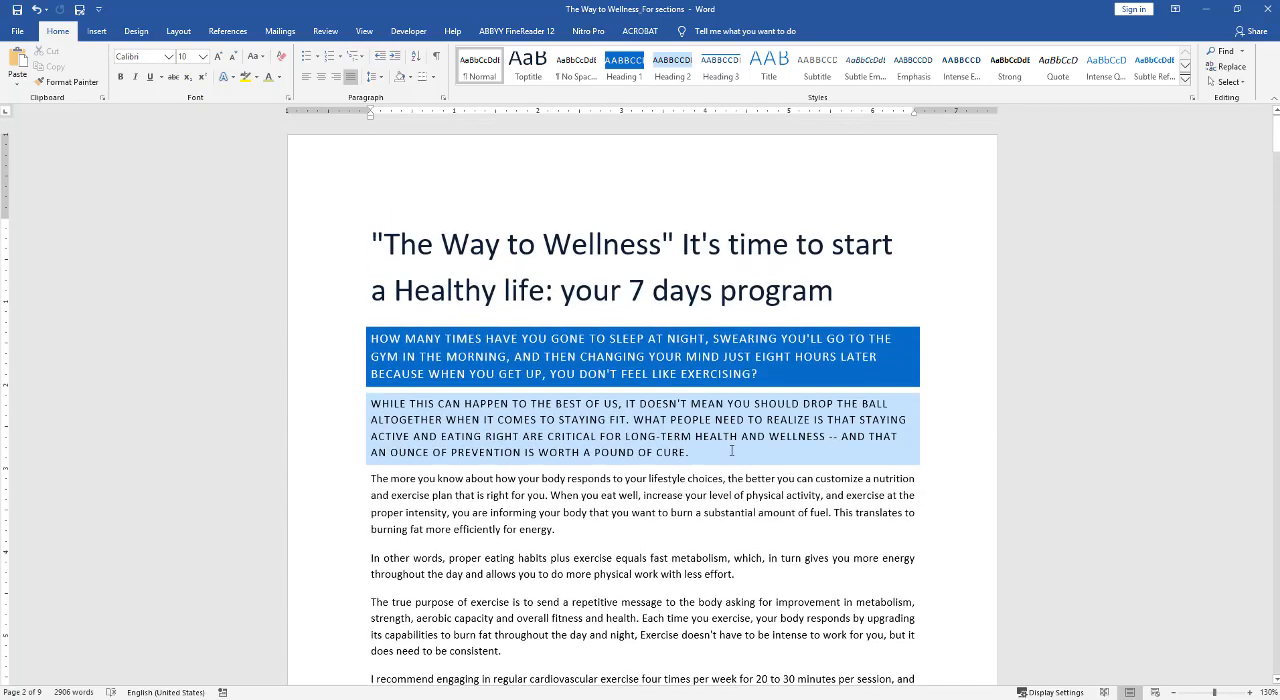
pyautogui.click(737, 401)
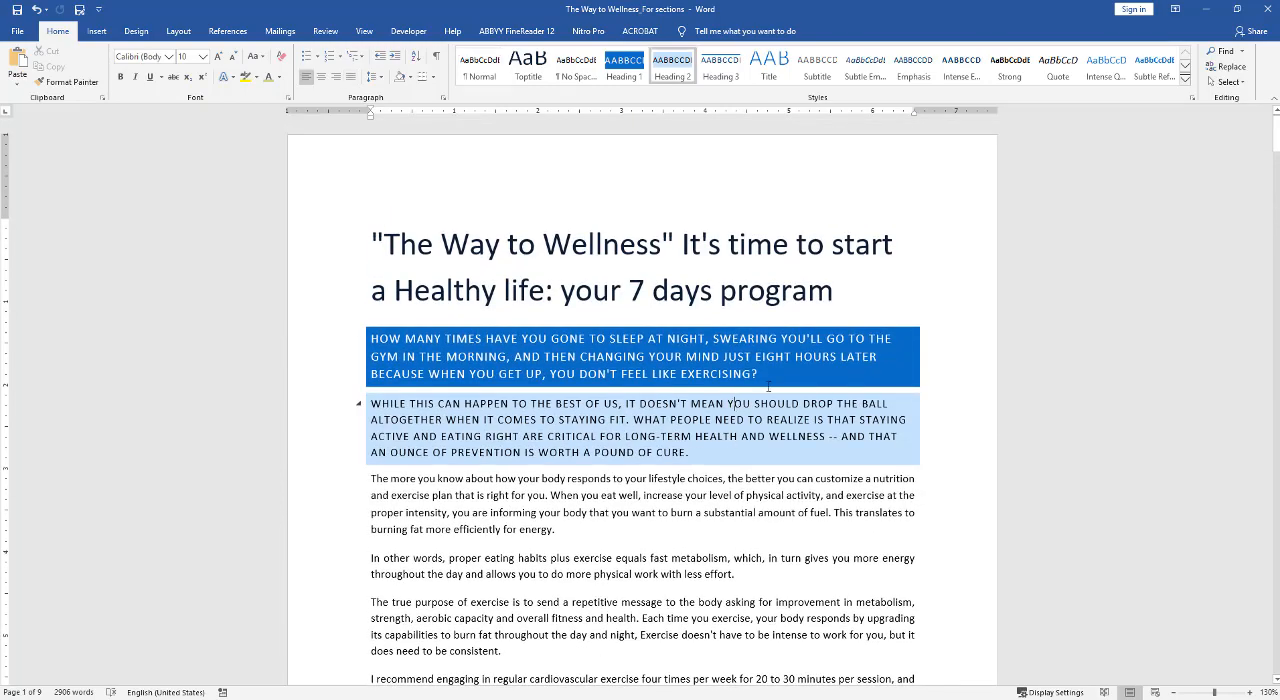
pyautogui.click(770, 380)
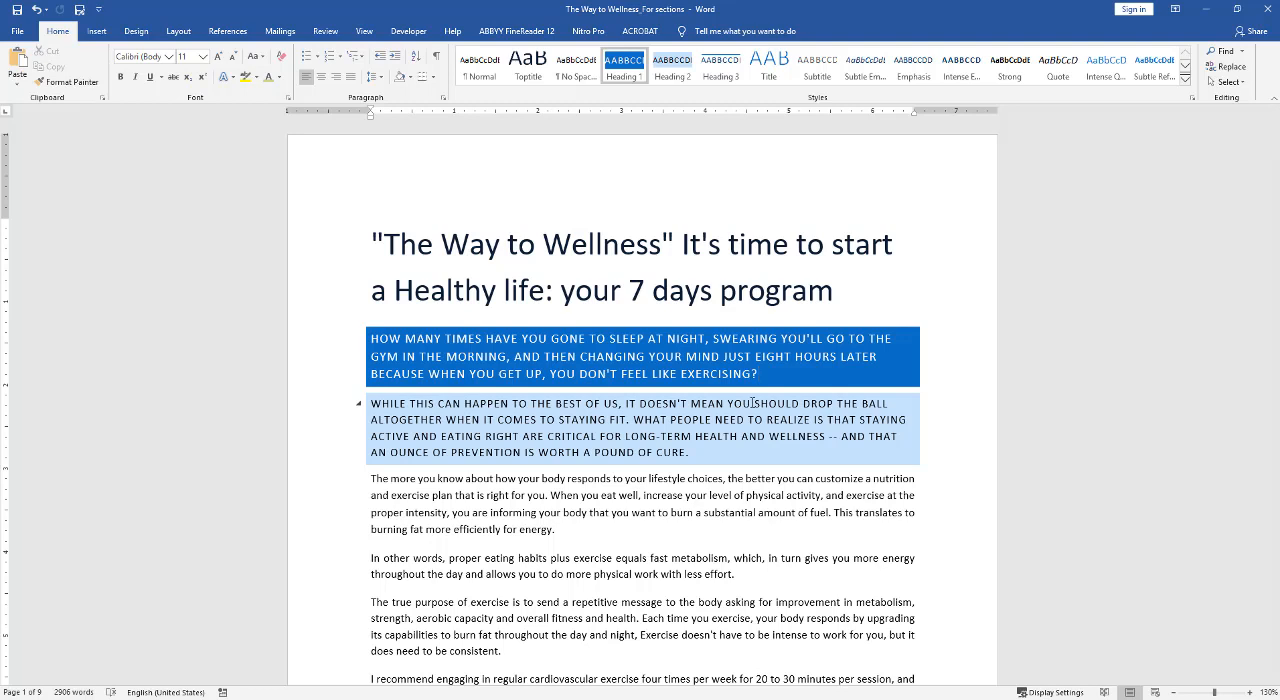
pyautogui.press('Return')
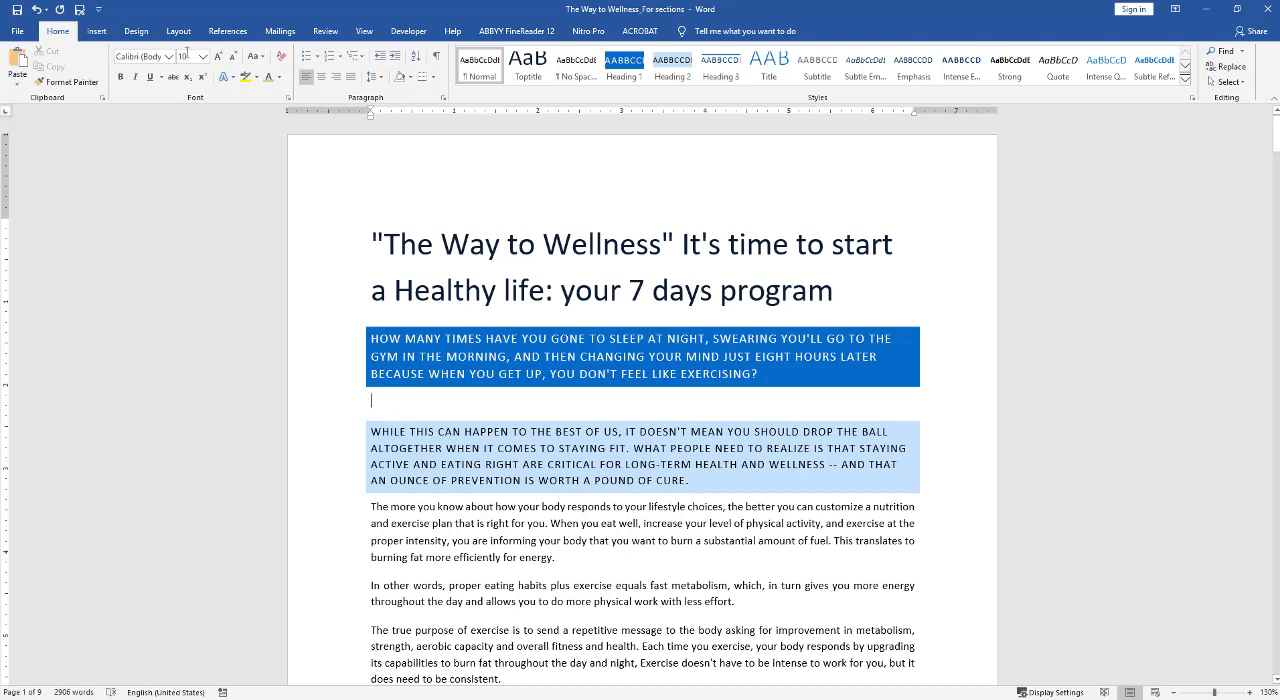
# Insert the picture pexels-photo-1092730 on the empty line below the dark blue heading, then deselect it.
pyautogui.click(96, 31)
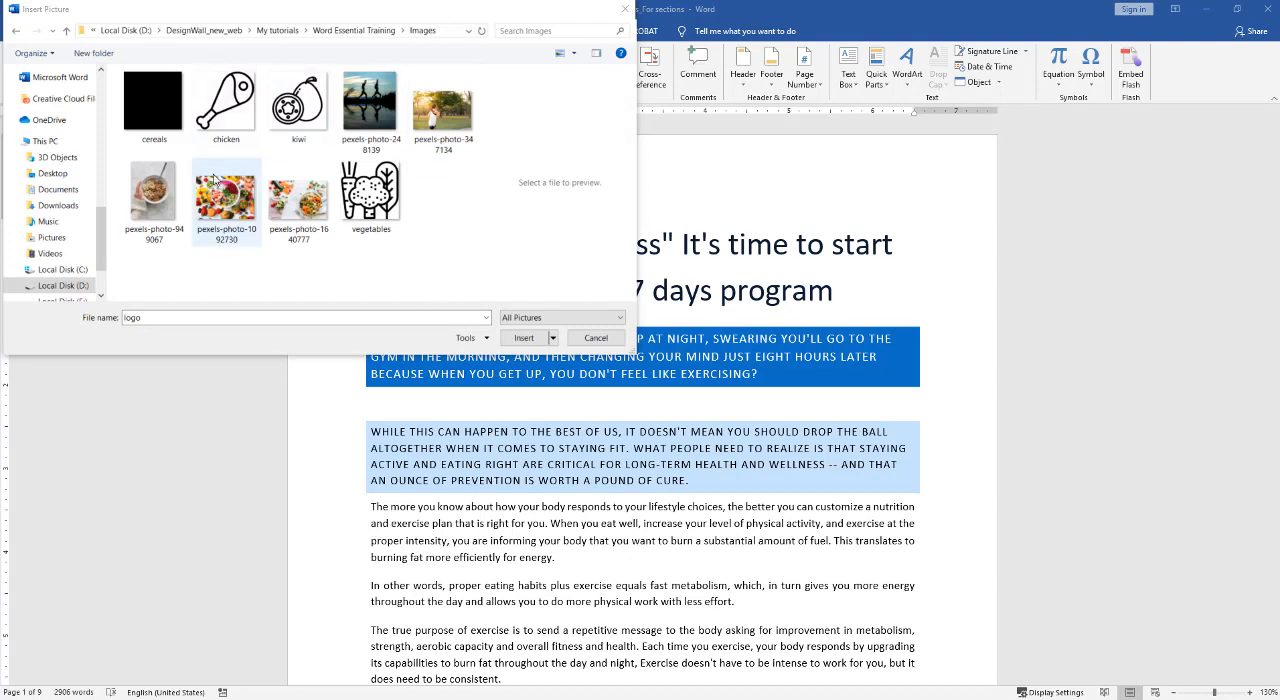
pyautogui.click(250, 202)
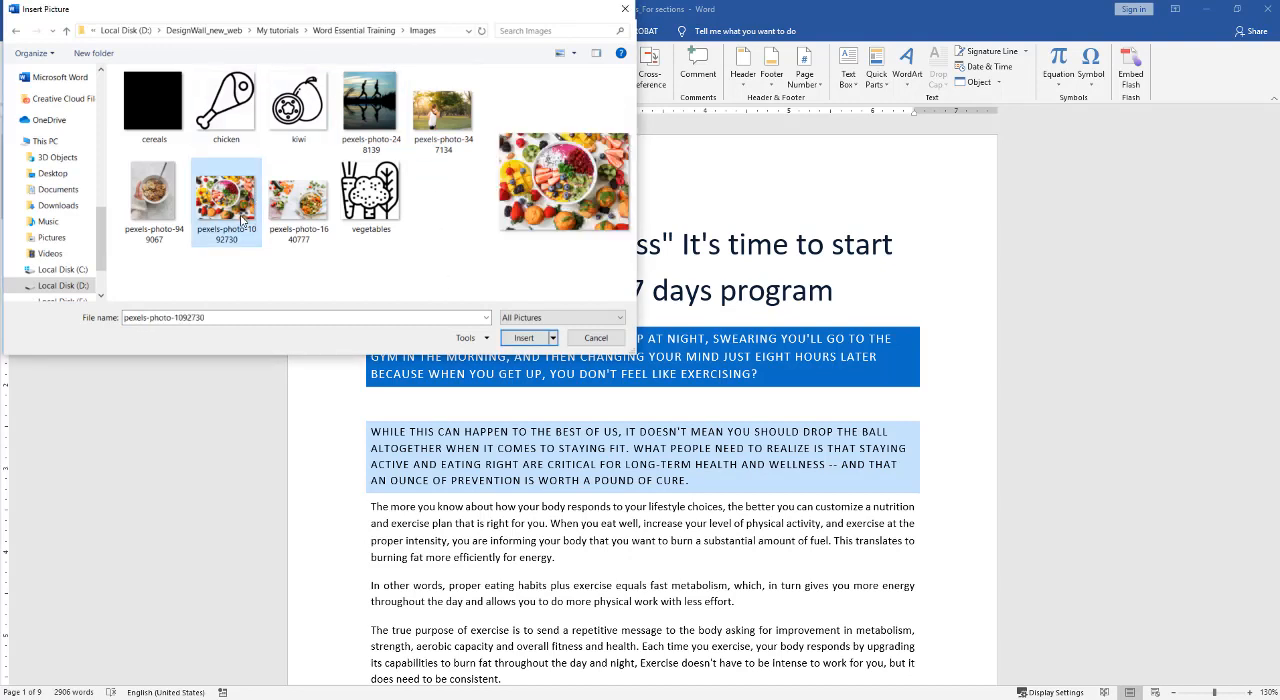
pyautogui.click(524, 338)
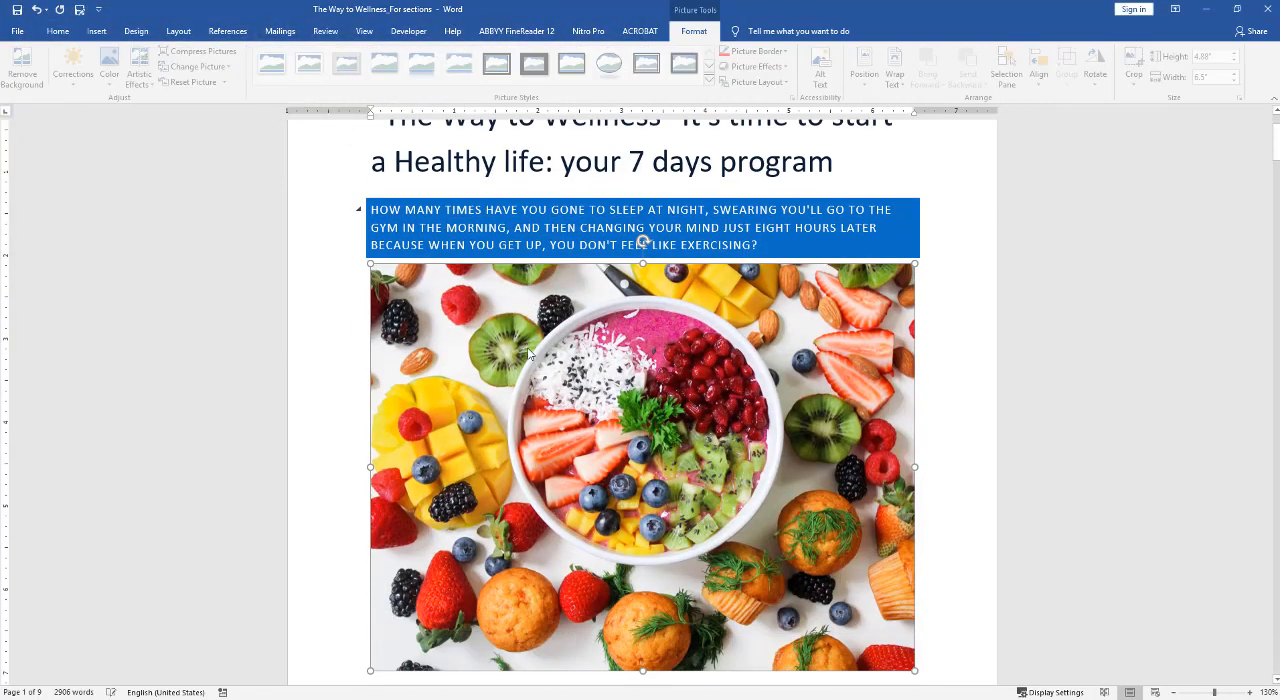
pyautogui.click(932, 395)
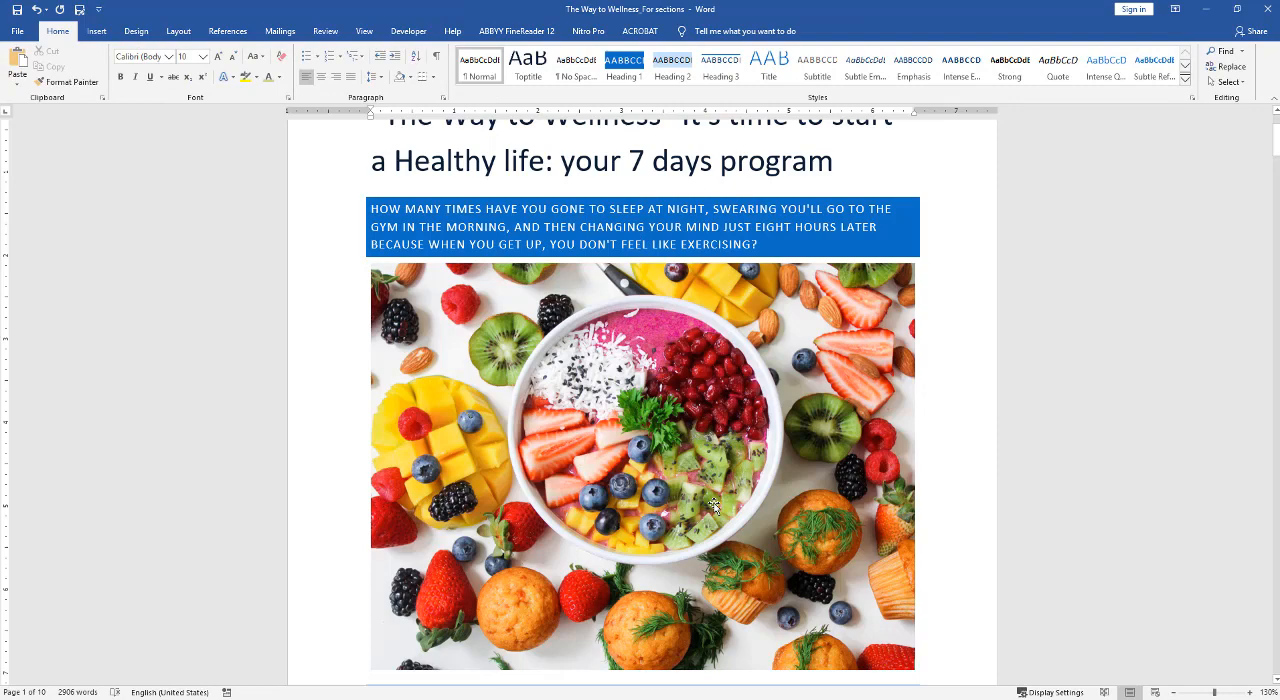
# Review how the fruit bowl picture sits on page 1 and how the text flows around it and onto page 2.
pyautogui.scroll(2, 714, 505)
pyautogui.scroll(-4, 714, 505)
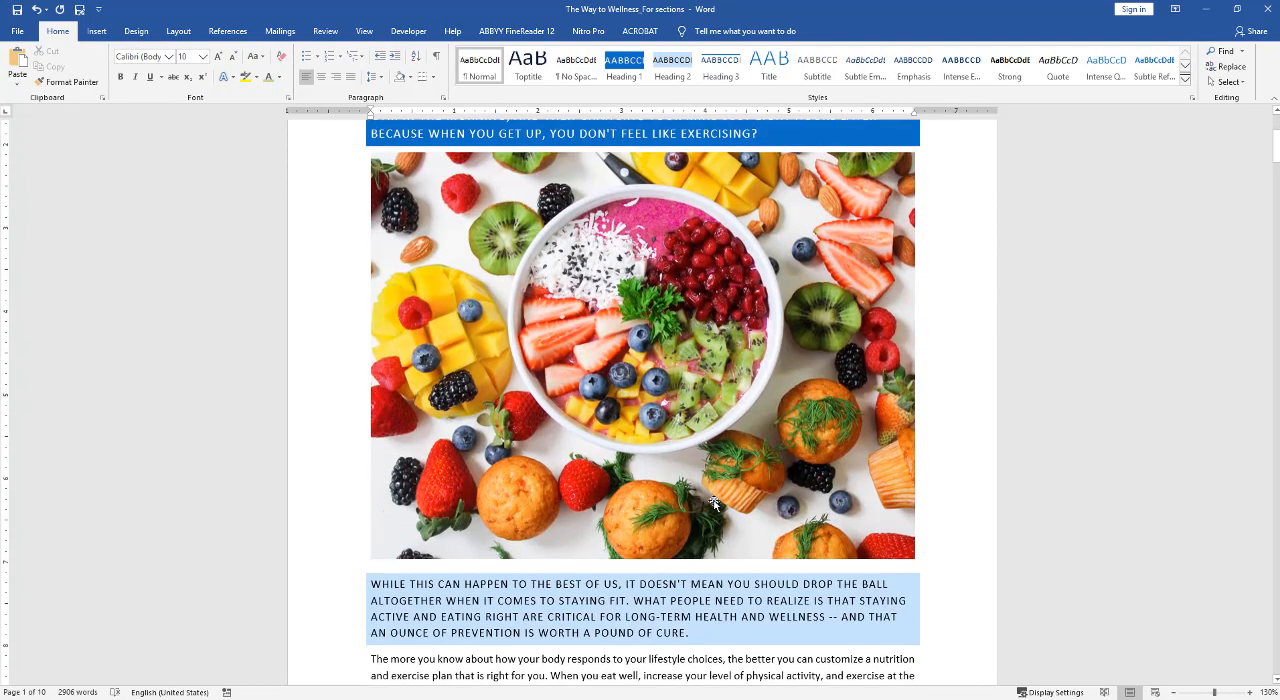
pyautogui.scroll(-3, 714, 505)
pyautogui.scroll(2, 714, 502)
pyautogui.scroll(3, 714, 502)
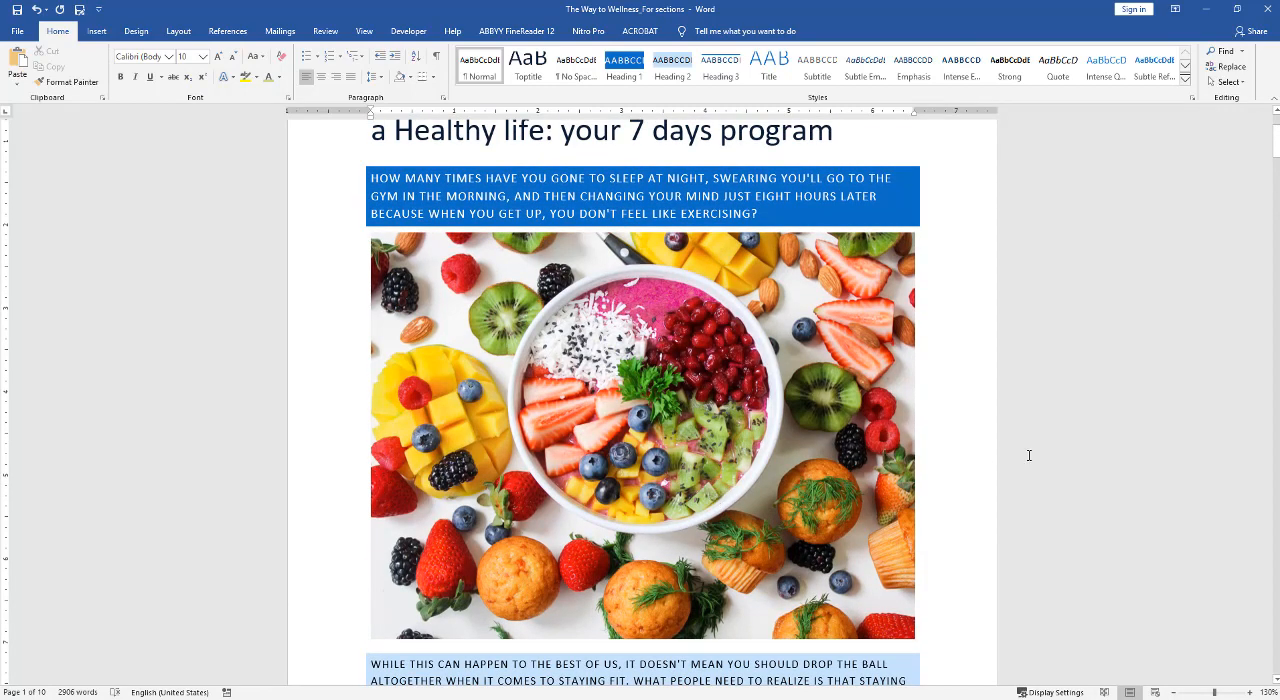
pyautogui.scroll(2, 974, 463)
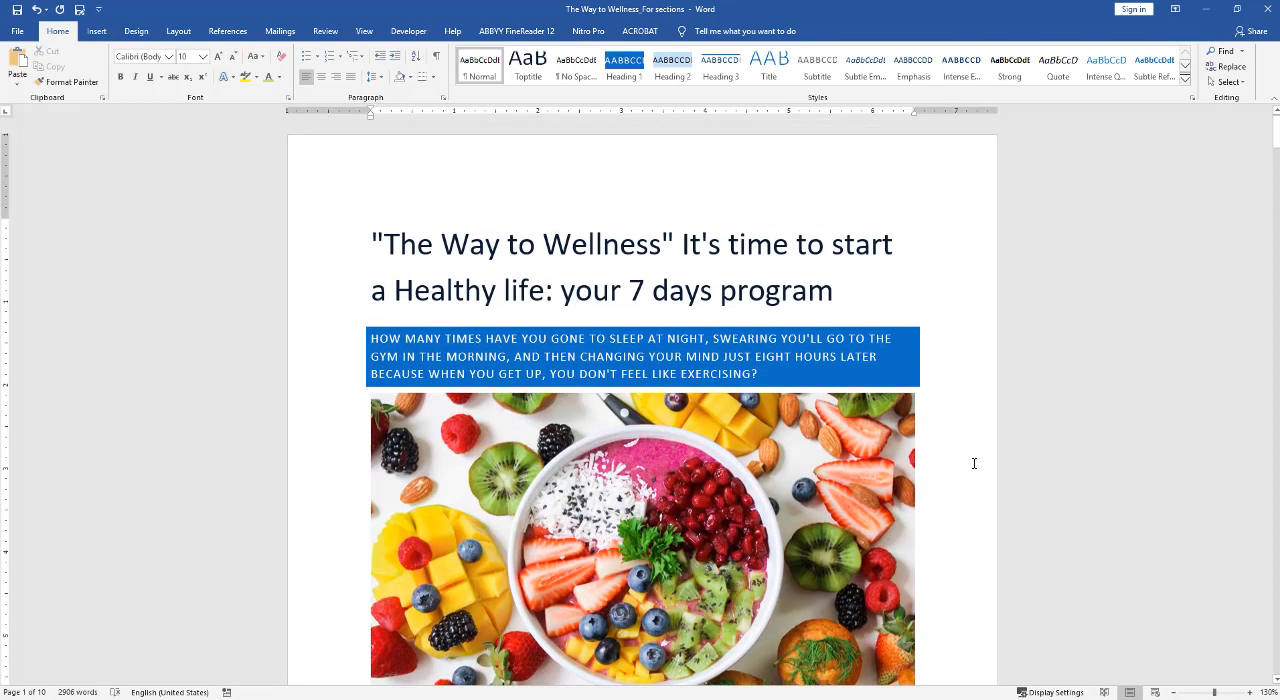
pyautogui.scroll(-3, 974, 463)
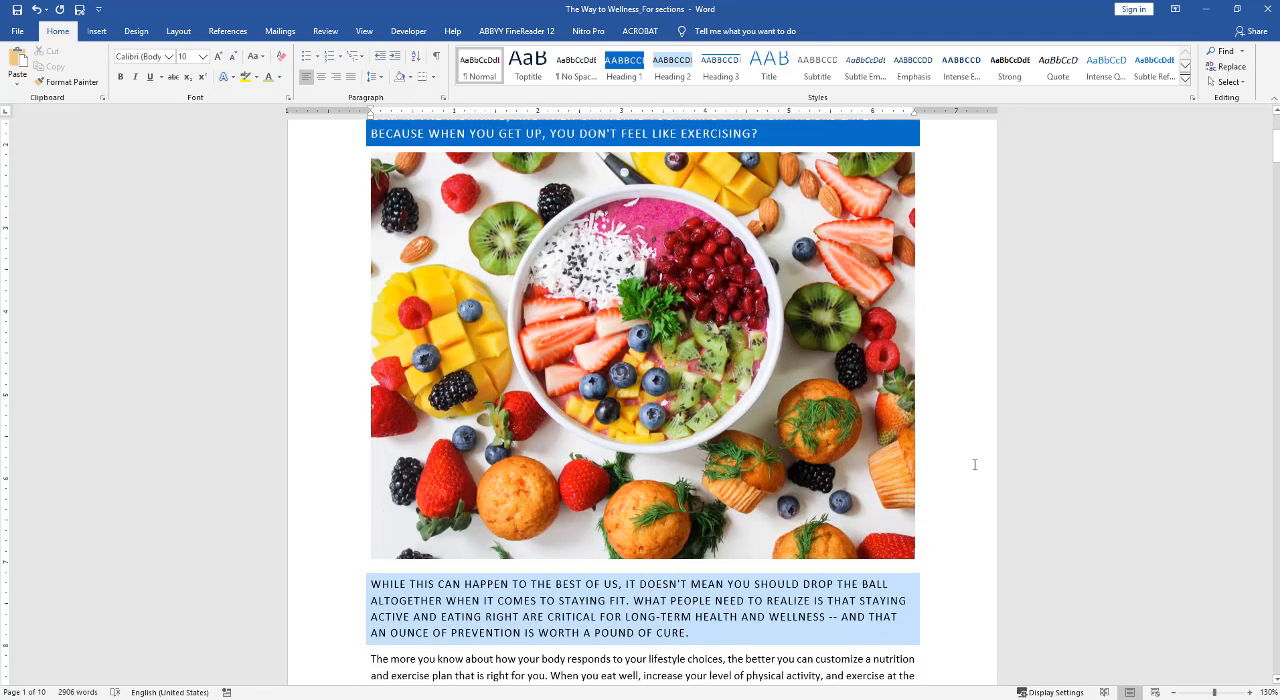
pyautogui.scroll(-3, 972, 467)
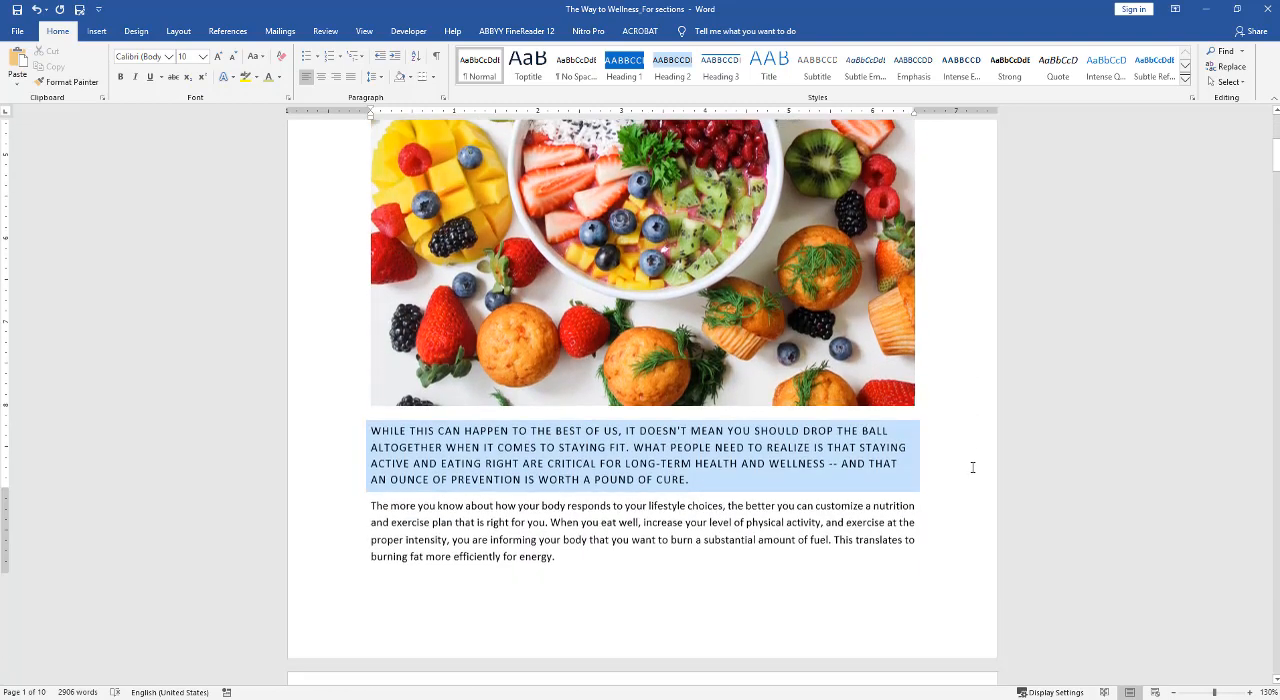
pyautogui.scroll(-3, 972, 467)
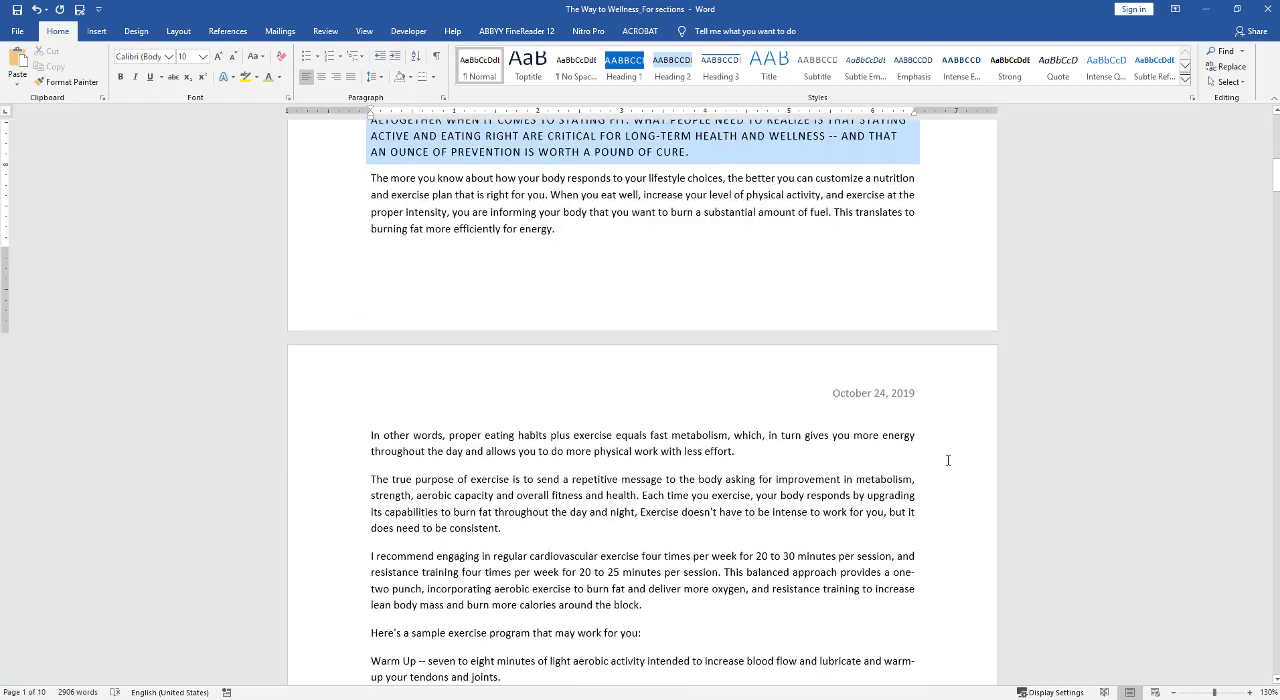
# Insert the chicken picture into the empty cell beside Proteins in the Daily Toddler Nutrition Guide table.
pyautogui.scroll(-7, 563, 490)
pyautogui.scroll(-20, 563, 490)
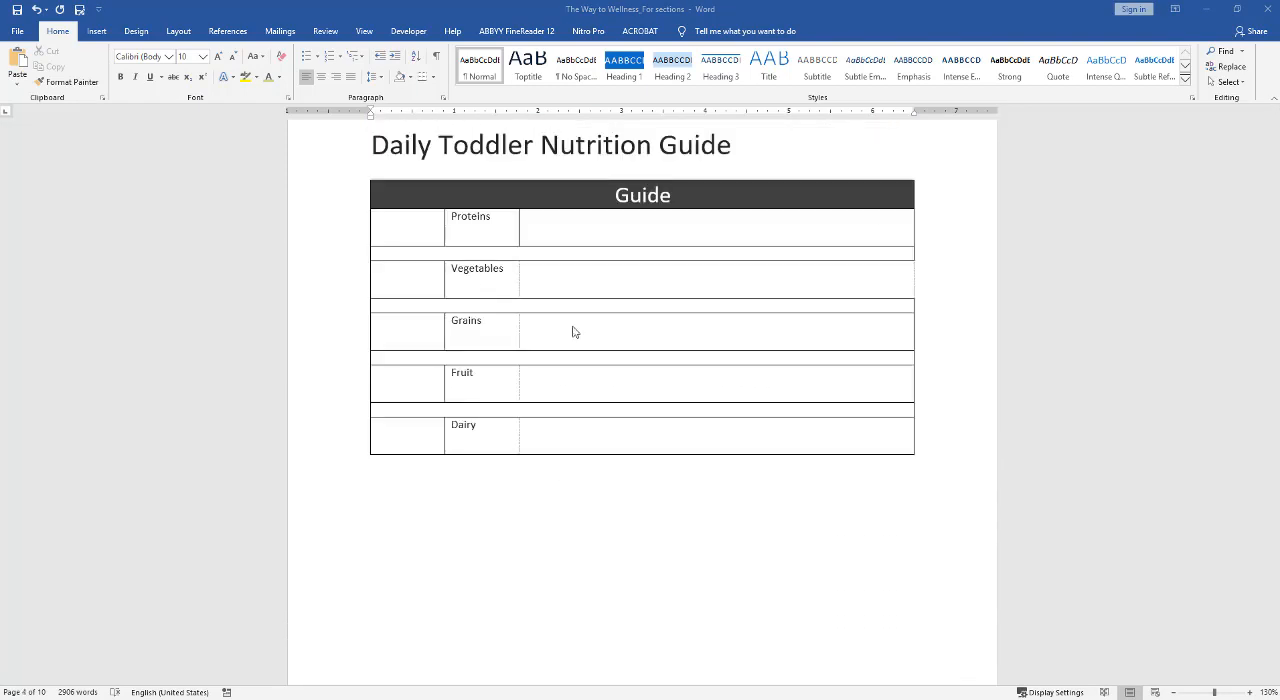
pyautogui.click(405, 236)
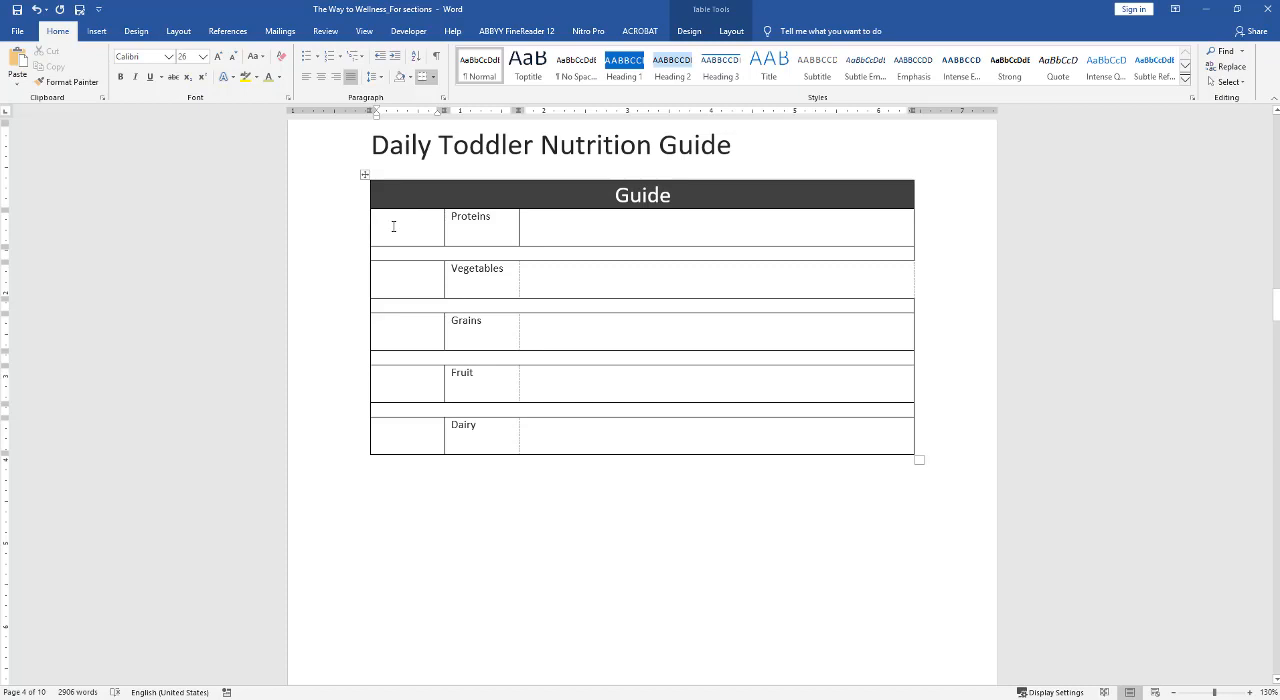
pyautogui.click(96, 31)
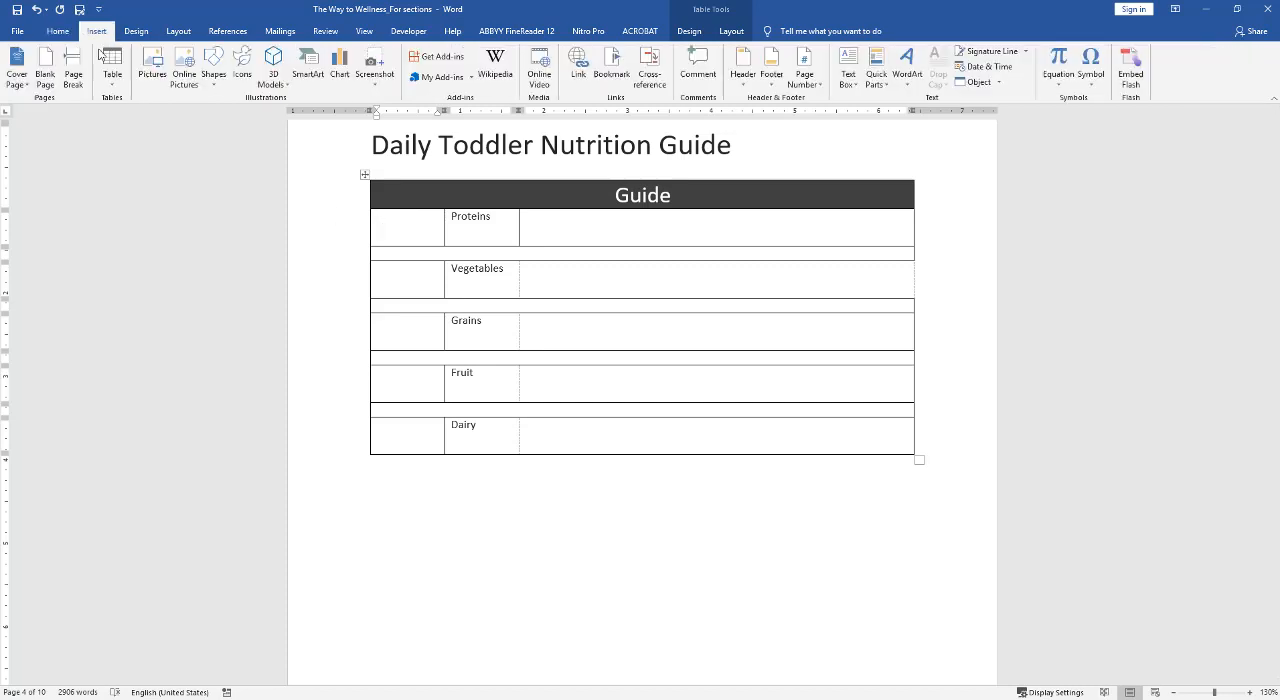
pyautogui.click(153, 66)
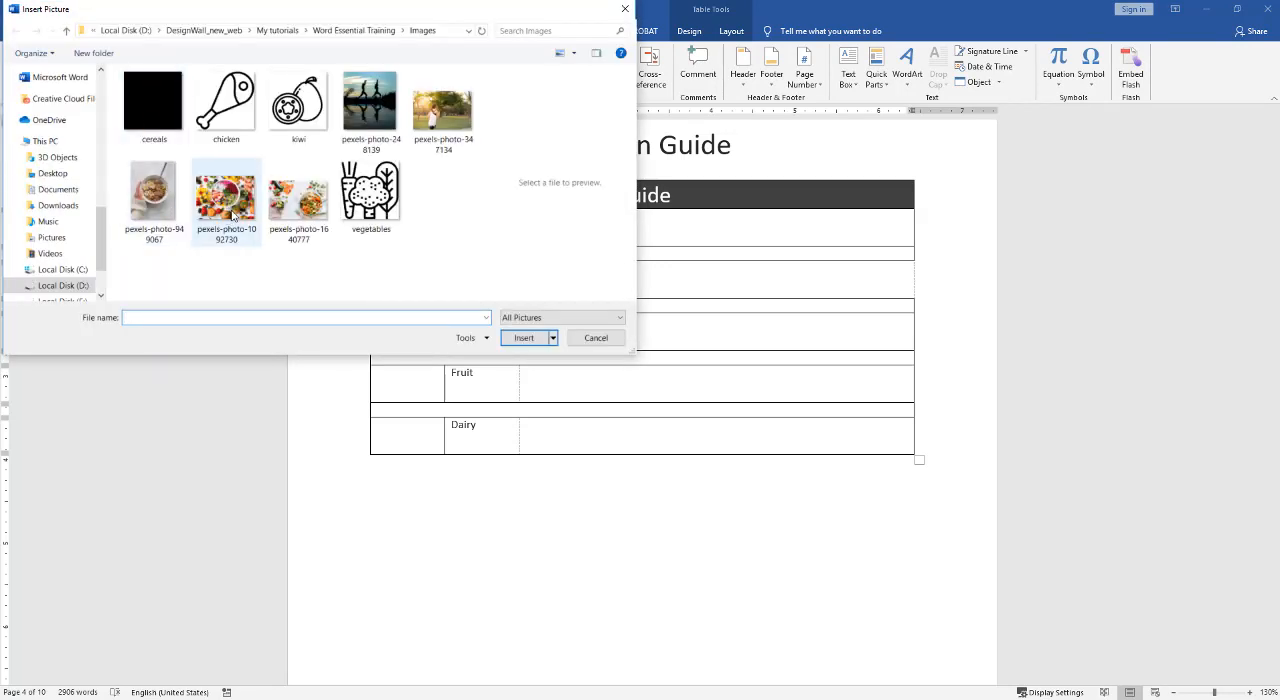
pyautogui.click(226, 105)
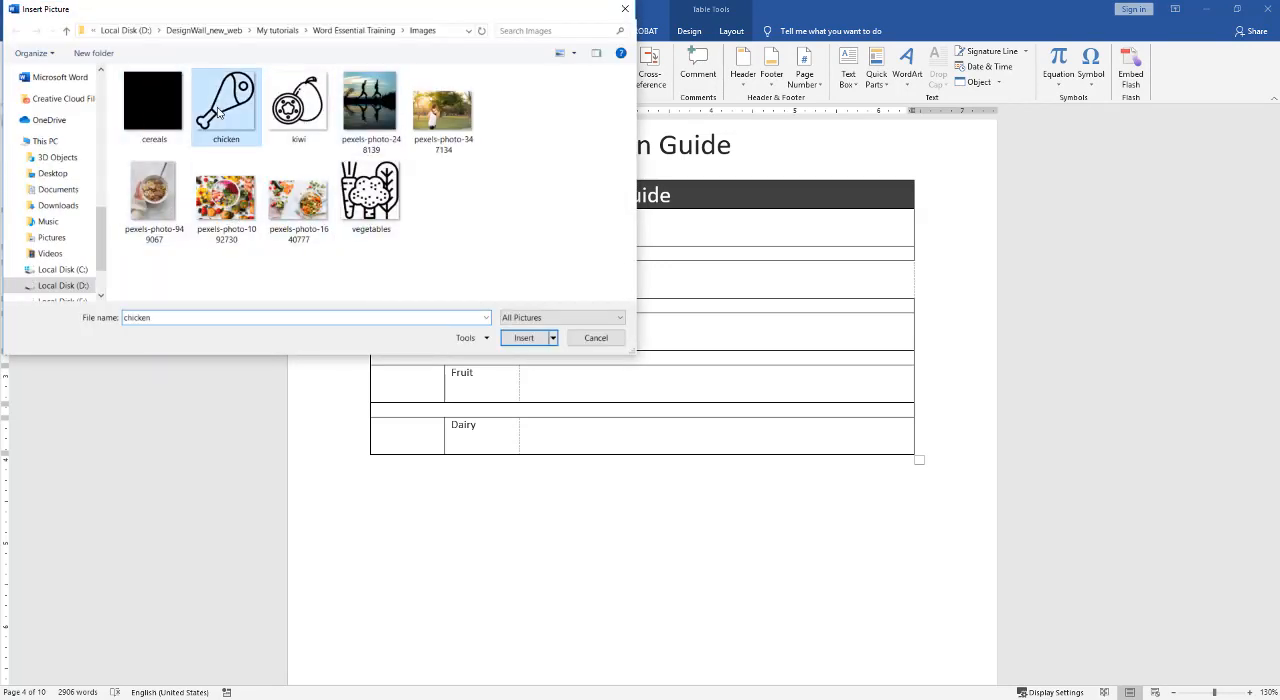
pyautogui.click(524, 337)
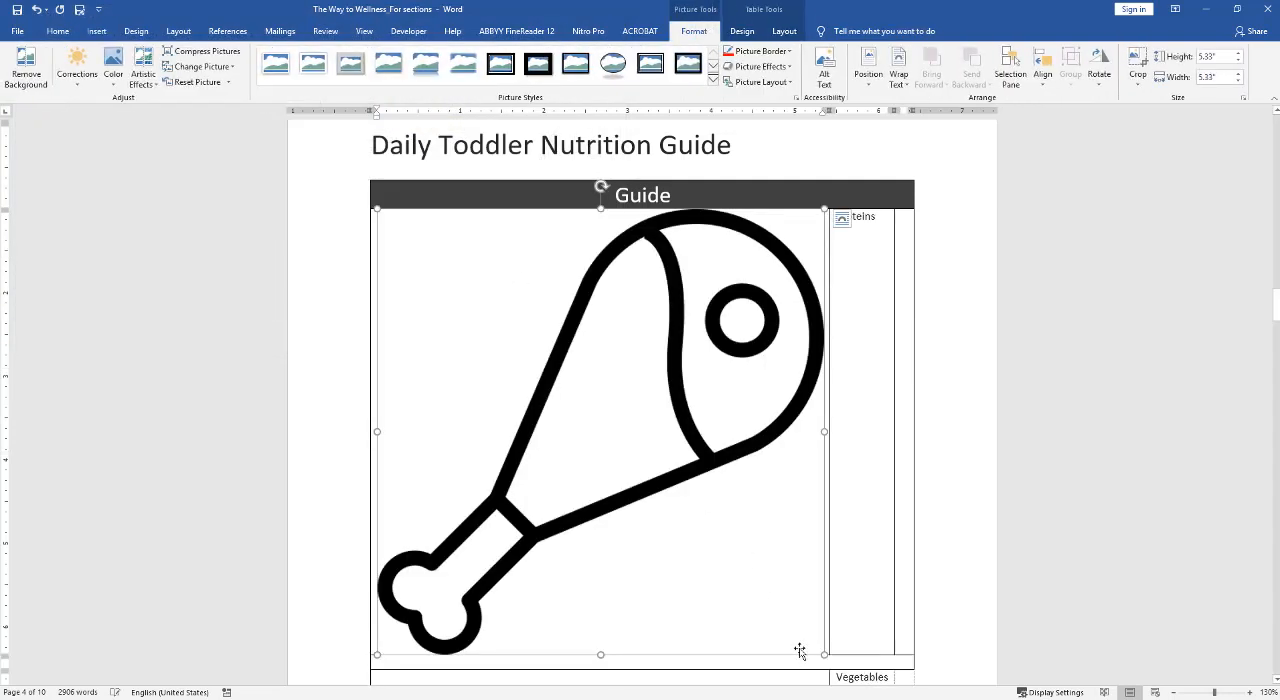
# Scale the chicken picture down to about 0.48" by 0.48" and center it within its cell.
pyautogui.moveTo(825, 654); pyautogui.dragTo(406, 248)
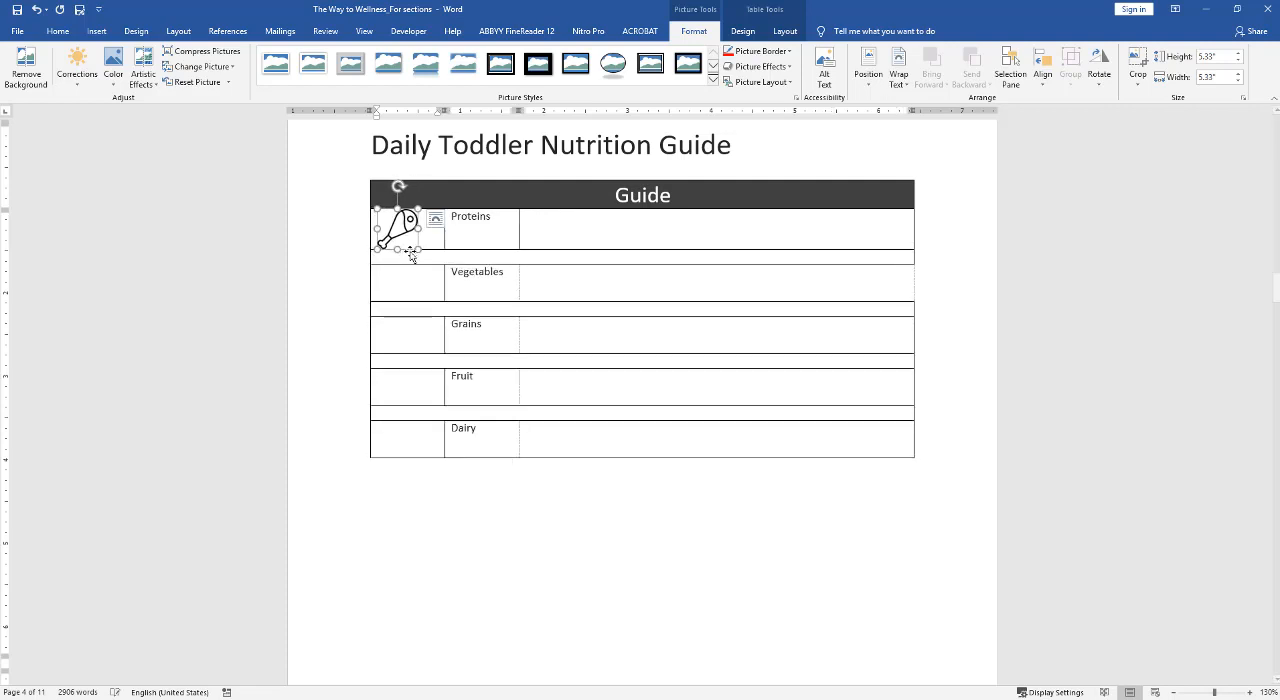
pyautogui.click(785, 31)
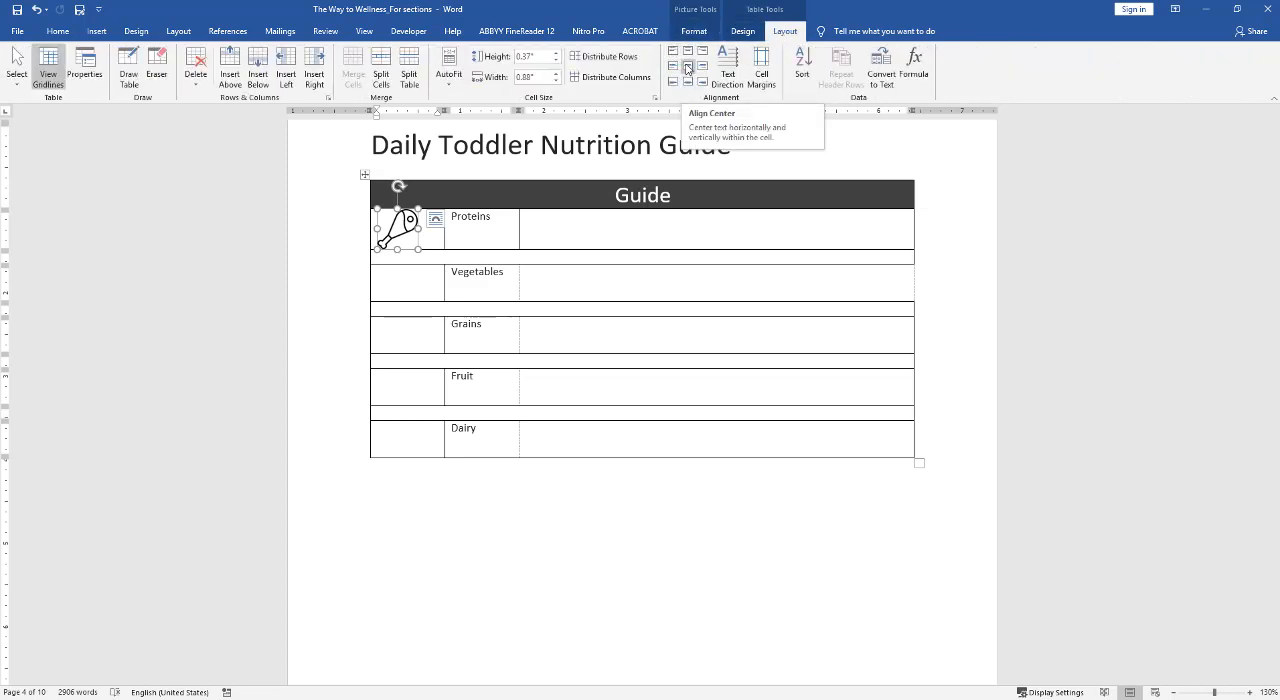
pyautogui.click(687, 68)
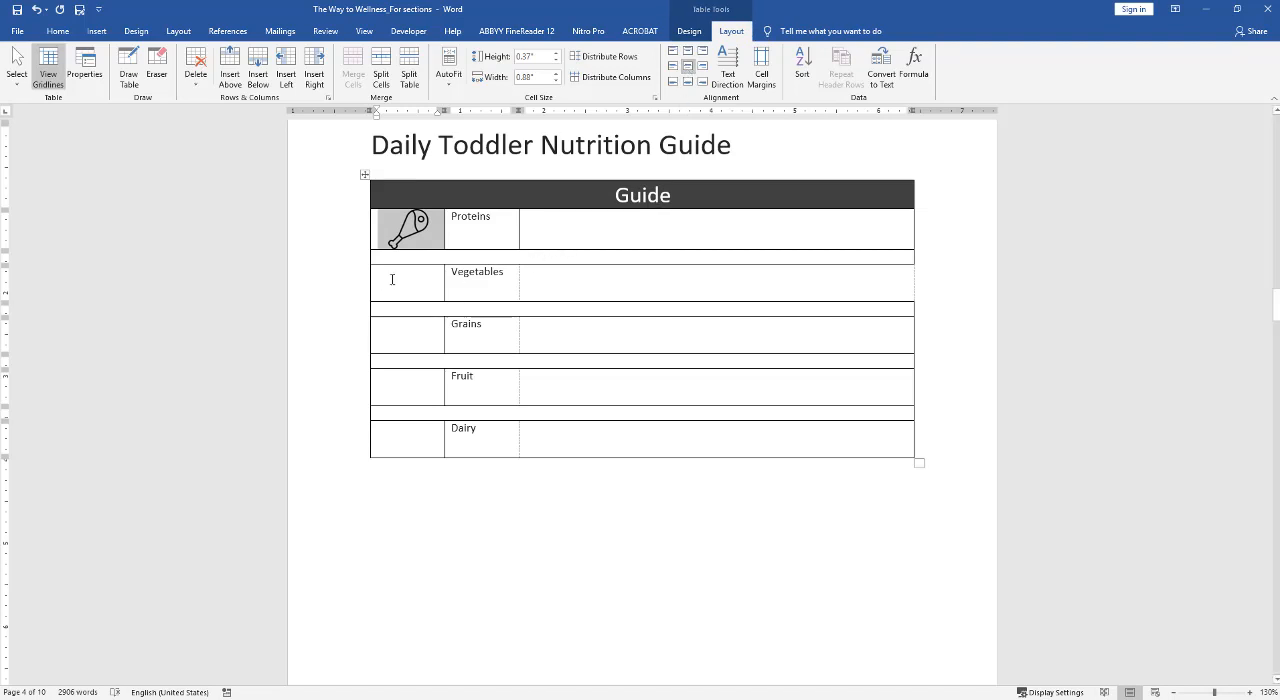
# Insert the vegetables picture, about 0.47" by 0.47", into the empty cell beside Vegetables and center it within the cell.
pyautogui.click(392, 279)
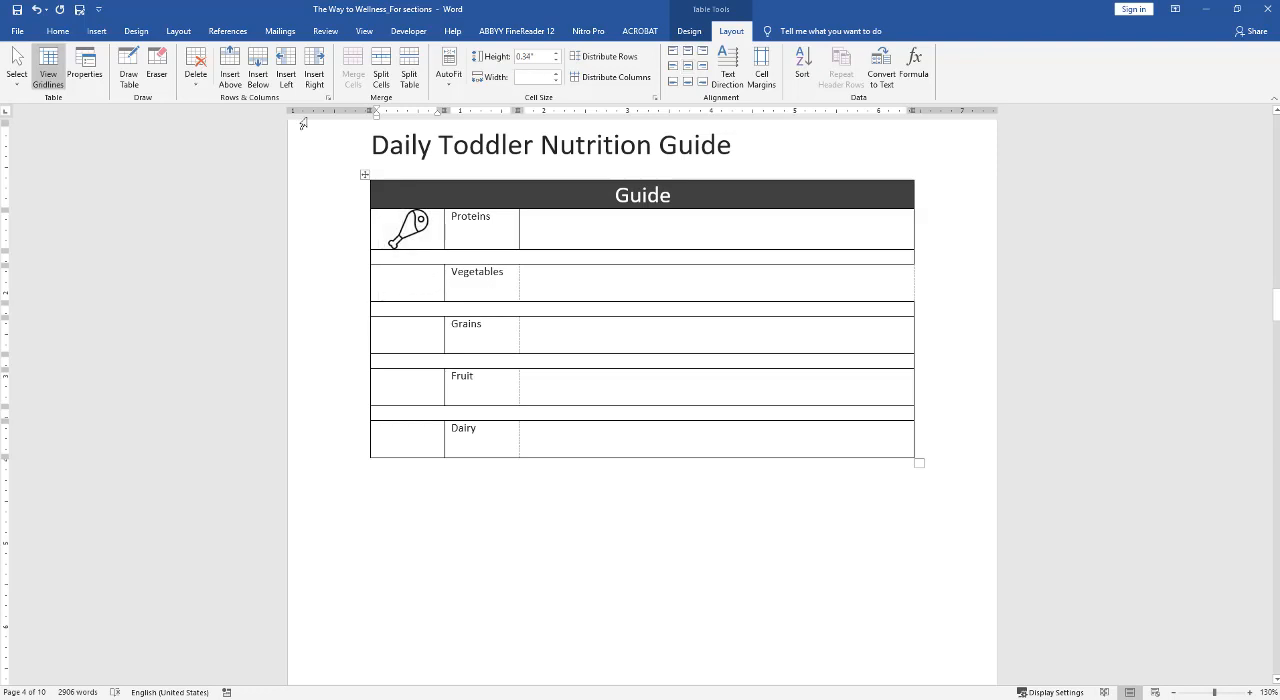
pyautogui.click(96, 31)
pyautogui.click(148, 66)
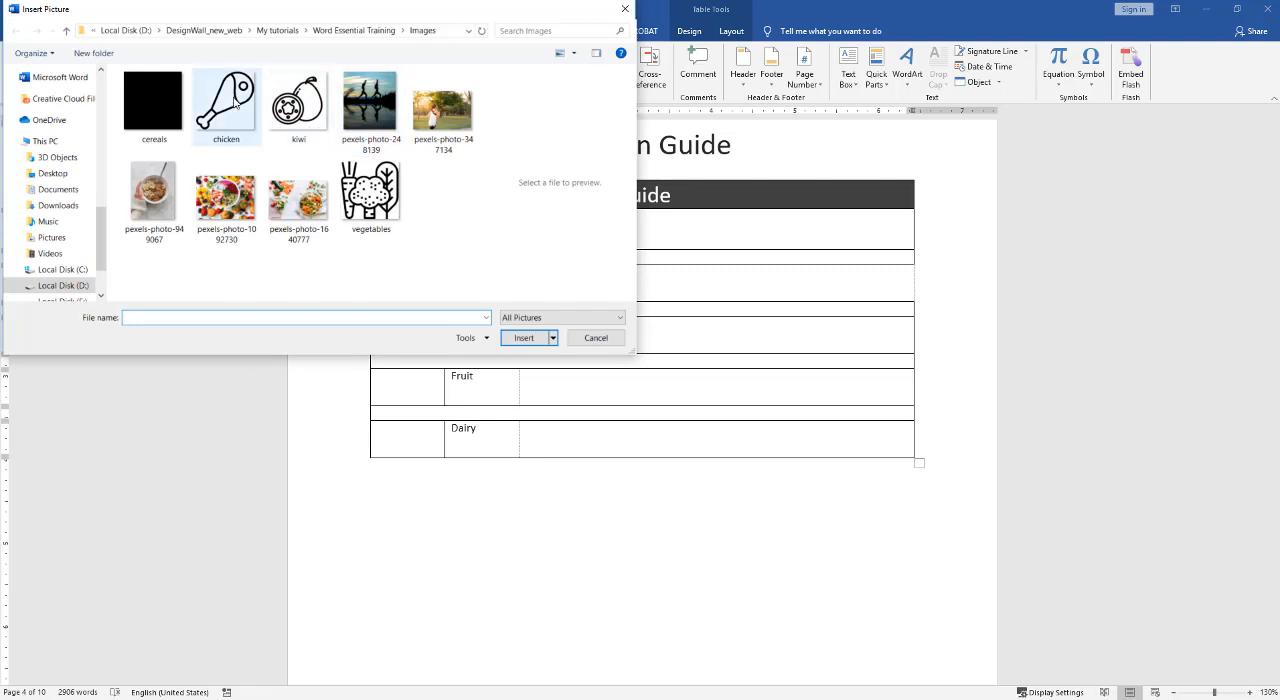
pyautogui.doubleClick(361, 199)
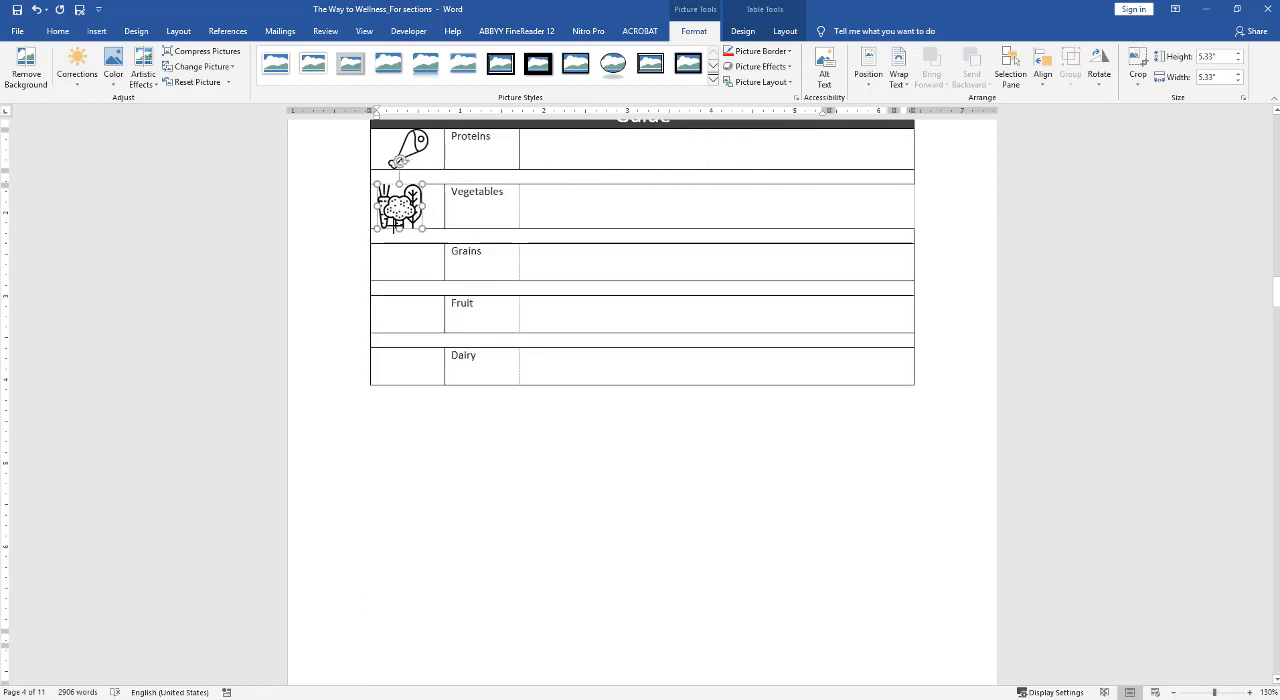
pyautogui.click(790, 36)
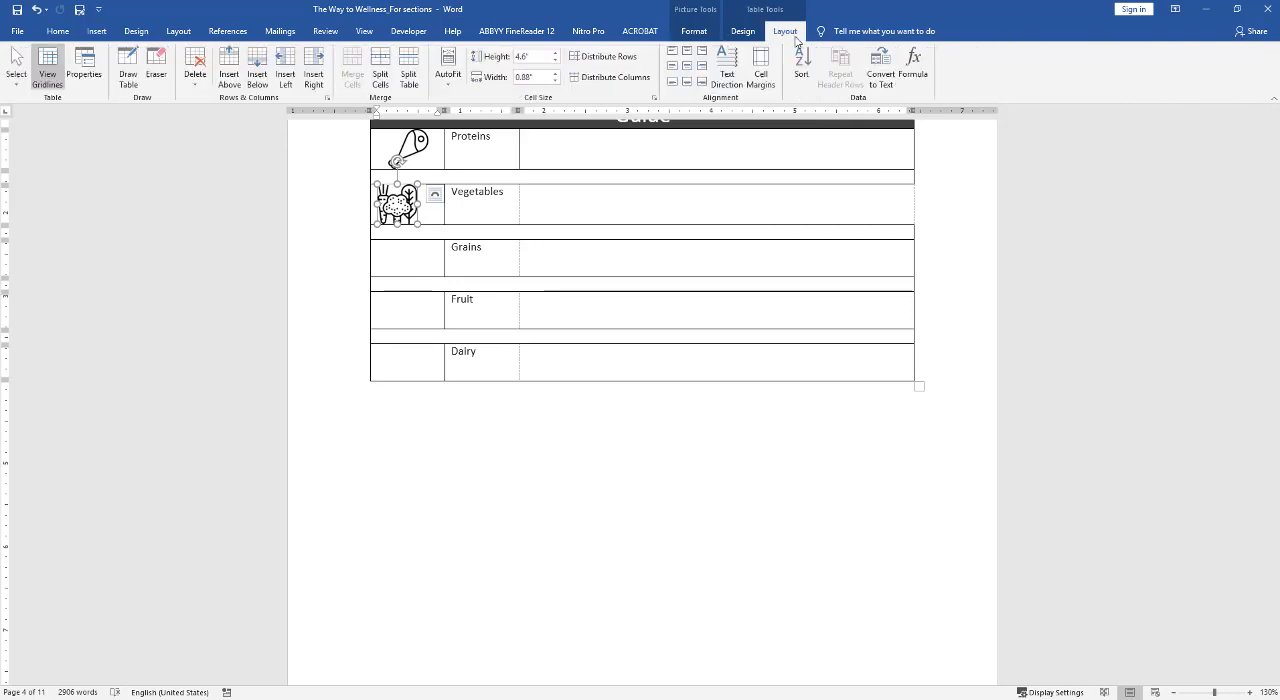
pyautogui.click(687, 65)
# Insert the kiwi picture into the empty cell beside Grains.
pyautogui.click(403, 260)
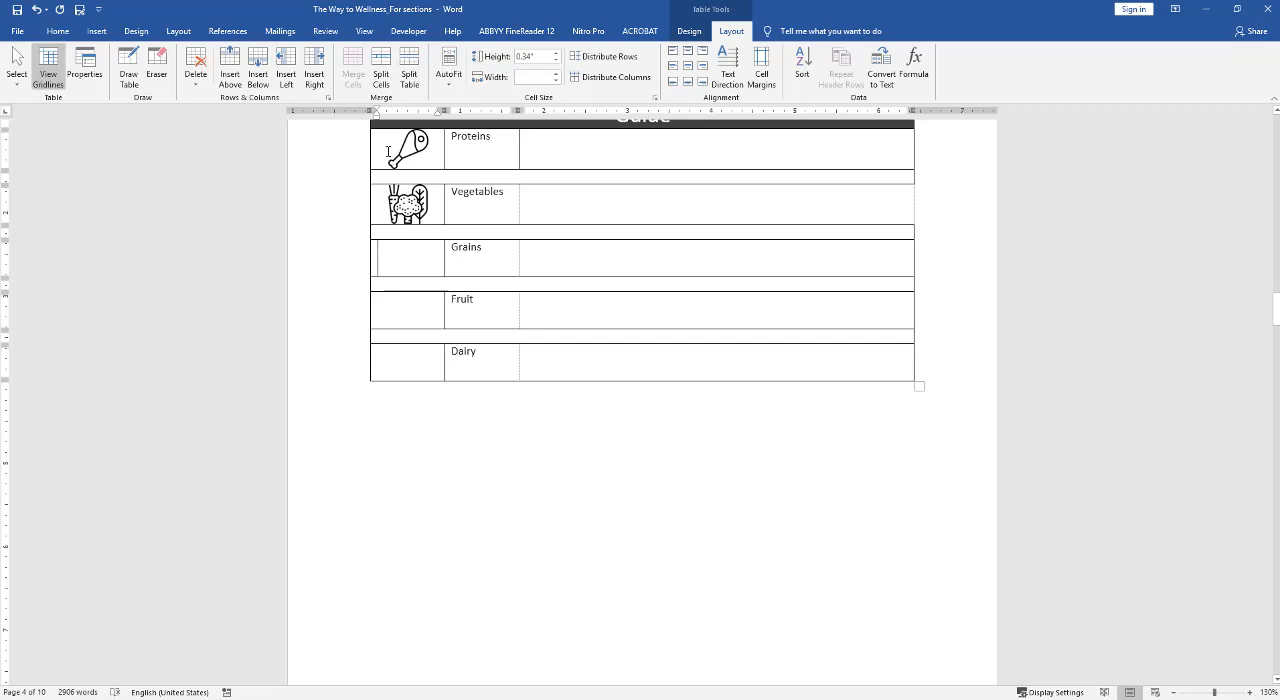
pyautogui.click(96, 31)
pyautogui.click(153, 78)
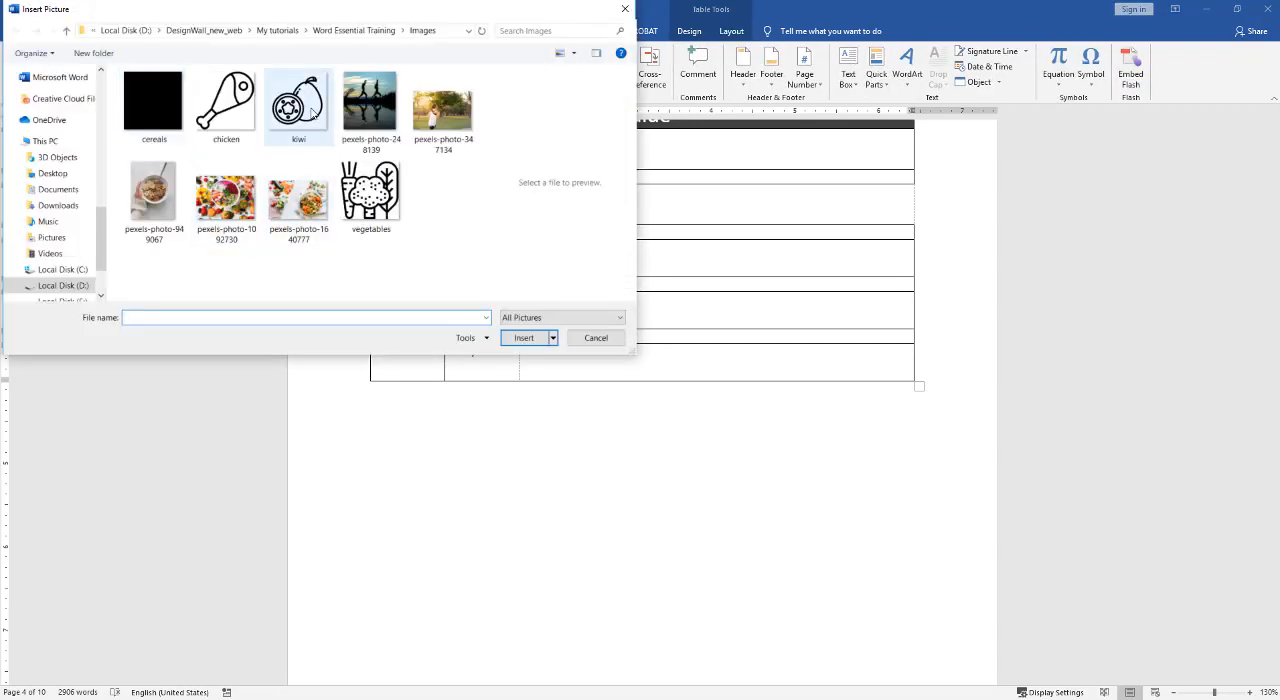
pyautogui.doubleClick(313, 113)
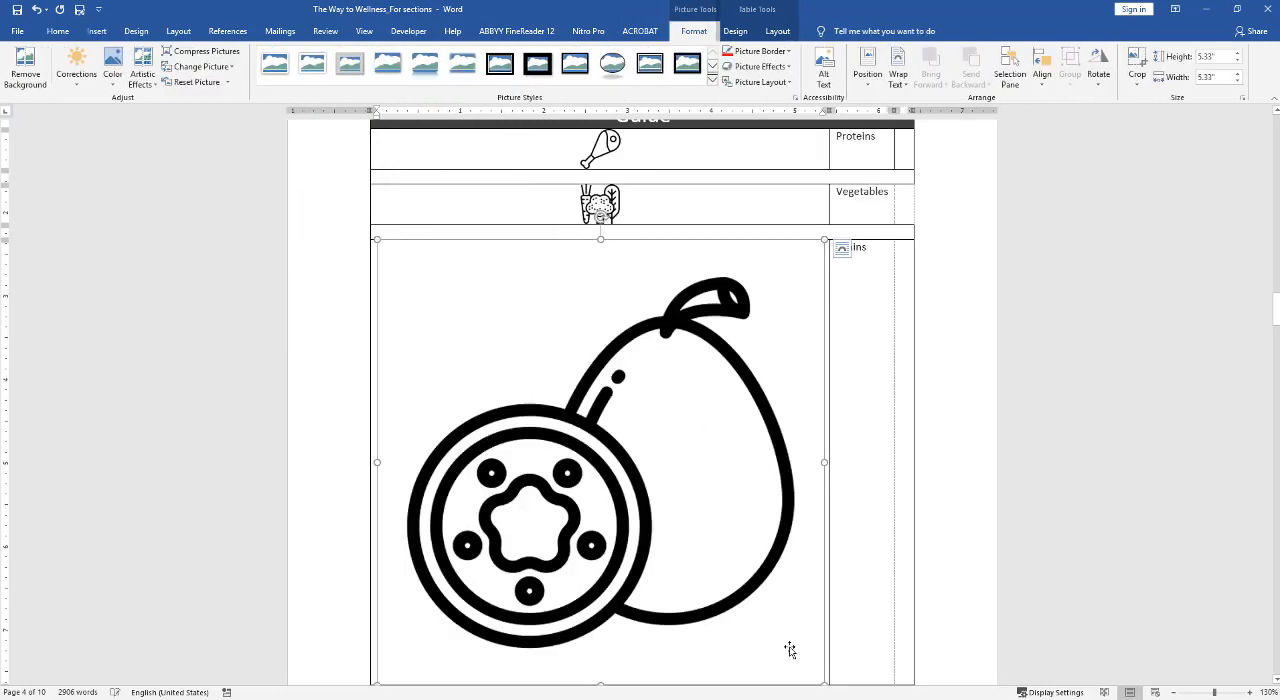
# Scale the kiwi picture down to about 0.6" by 0.6", center it within its cell, and deselect it.
pyautogui.moveTo(825, 686); pyautogui.dragTo(372, 288)
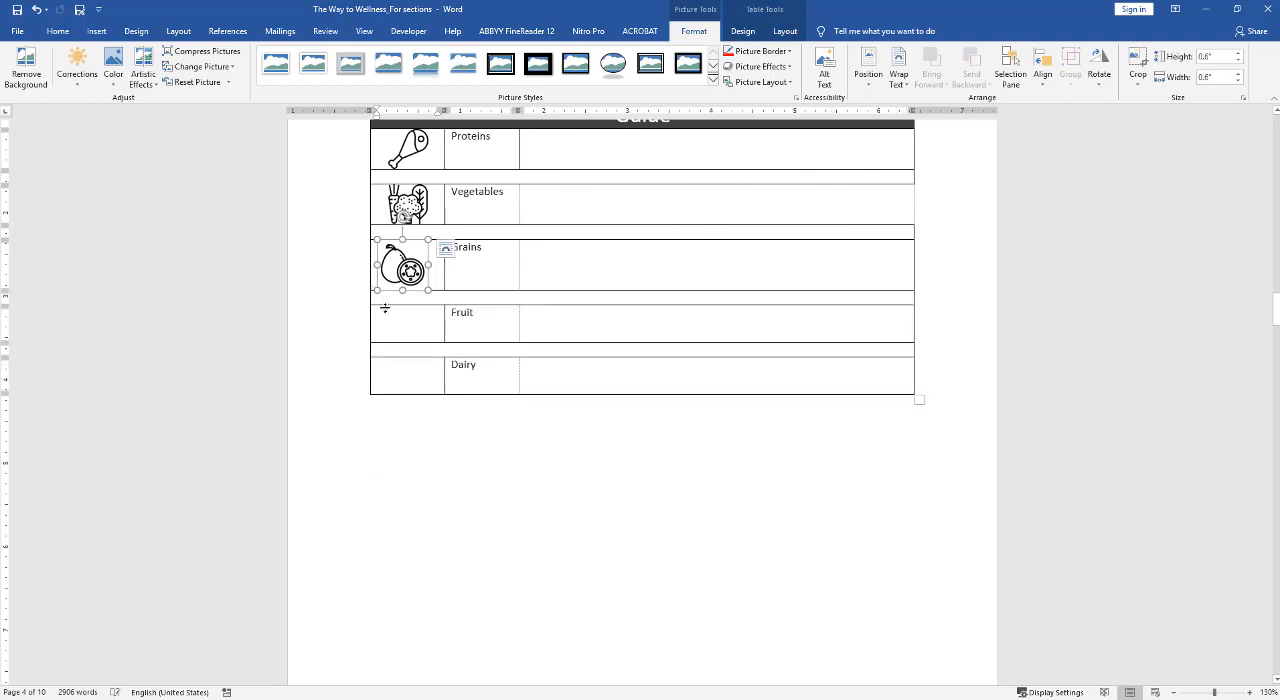
pyautogui.click(785, 31)
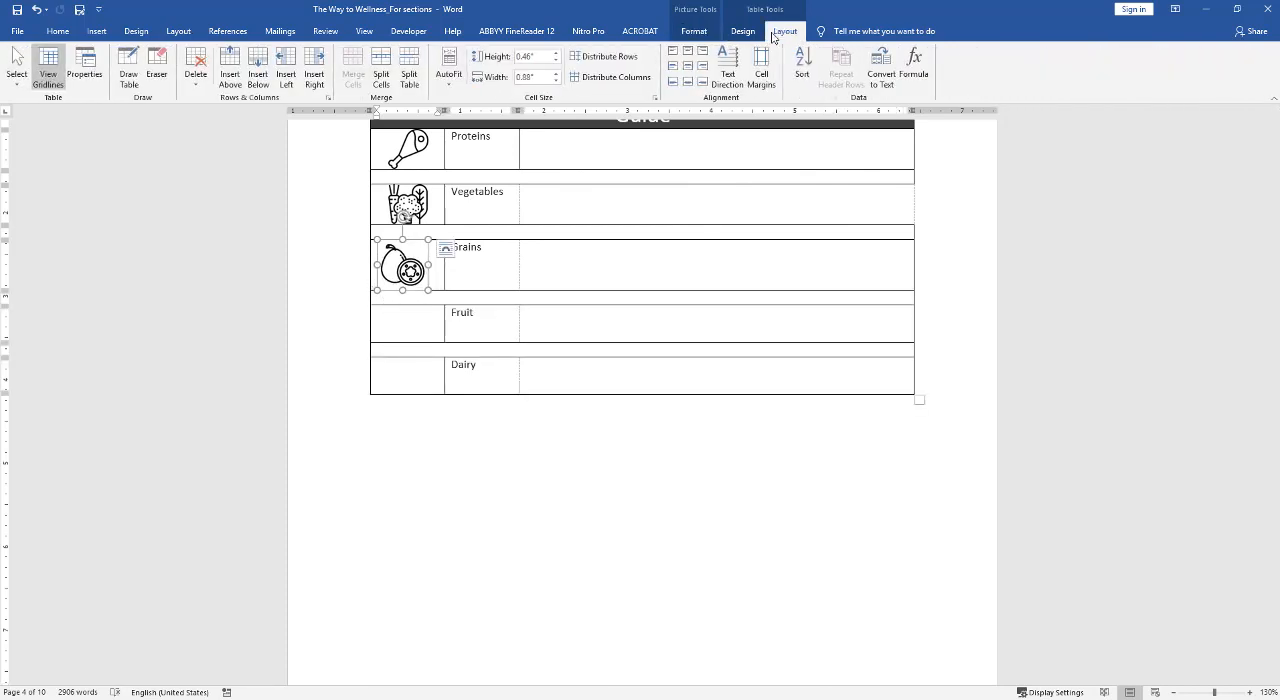
pyautogui.click(690, 66)
pyautogui.click(517, 320)
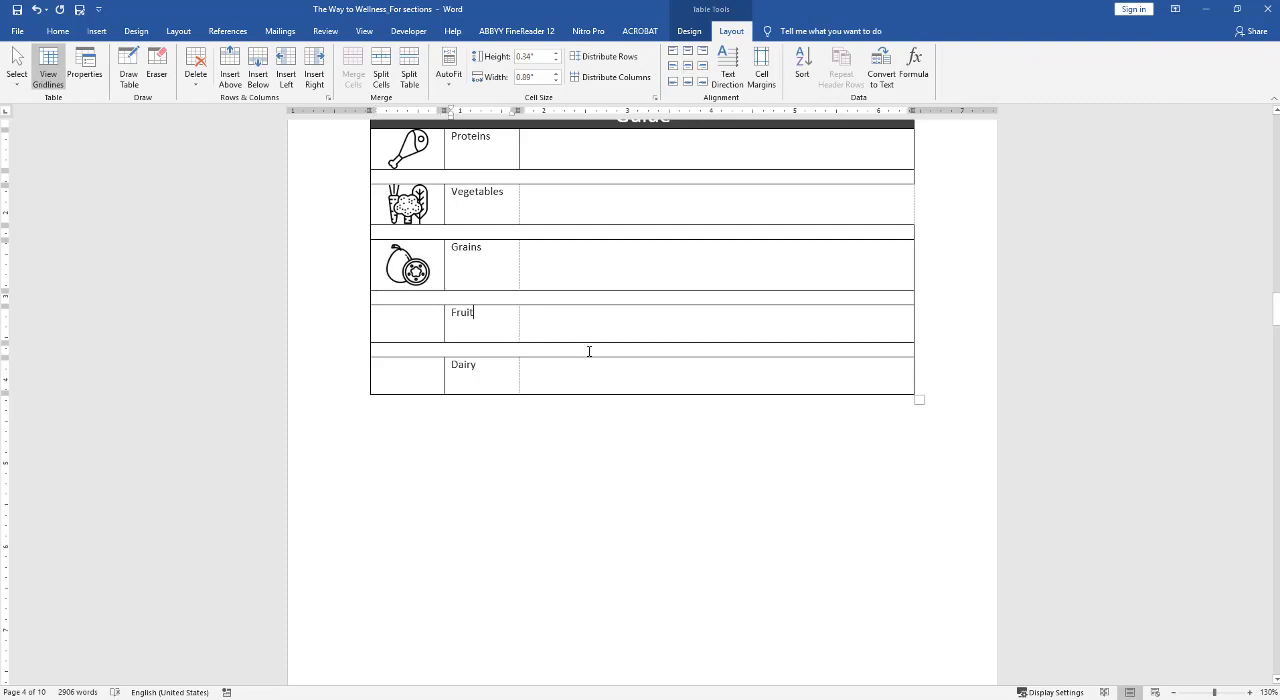
pyautogui.click(590, 373)
pyautogui.scroll(1, 589, 331)
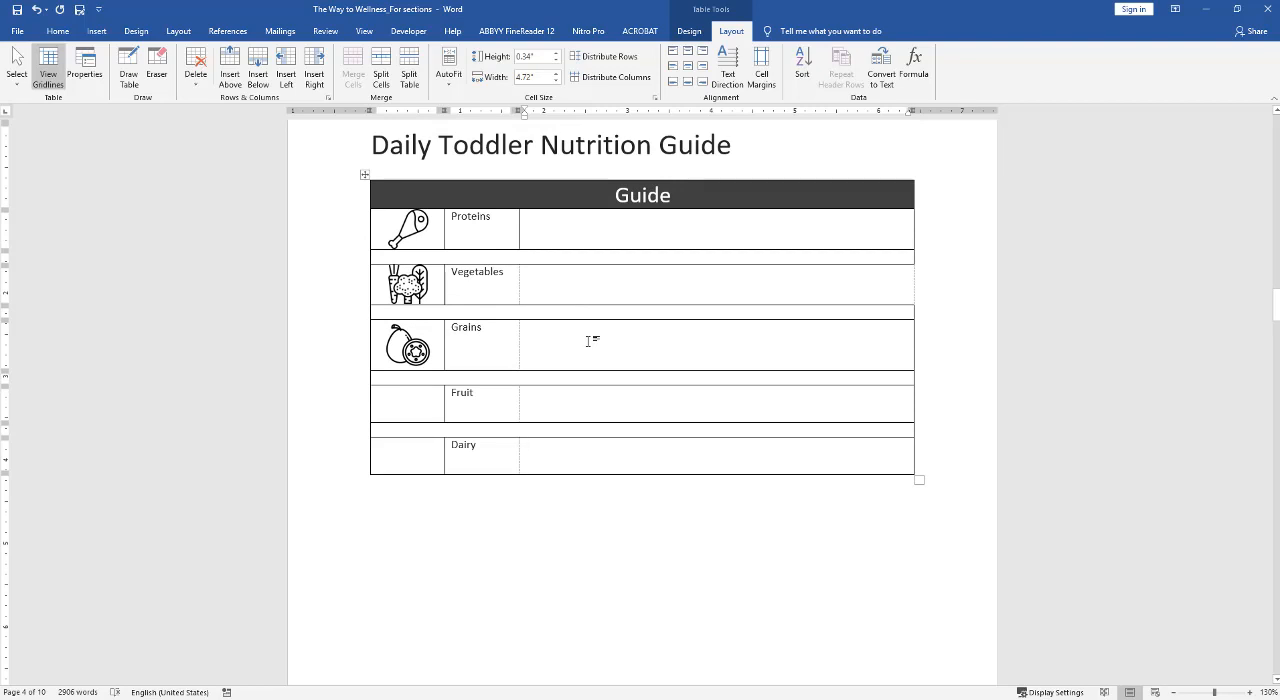
pyautogui.scroll(1, 590, 341)
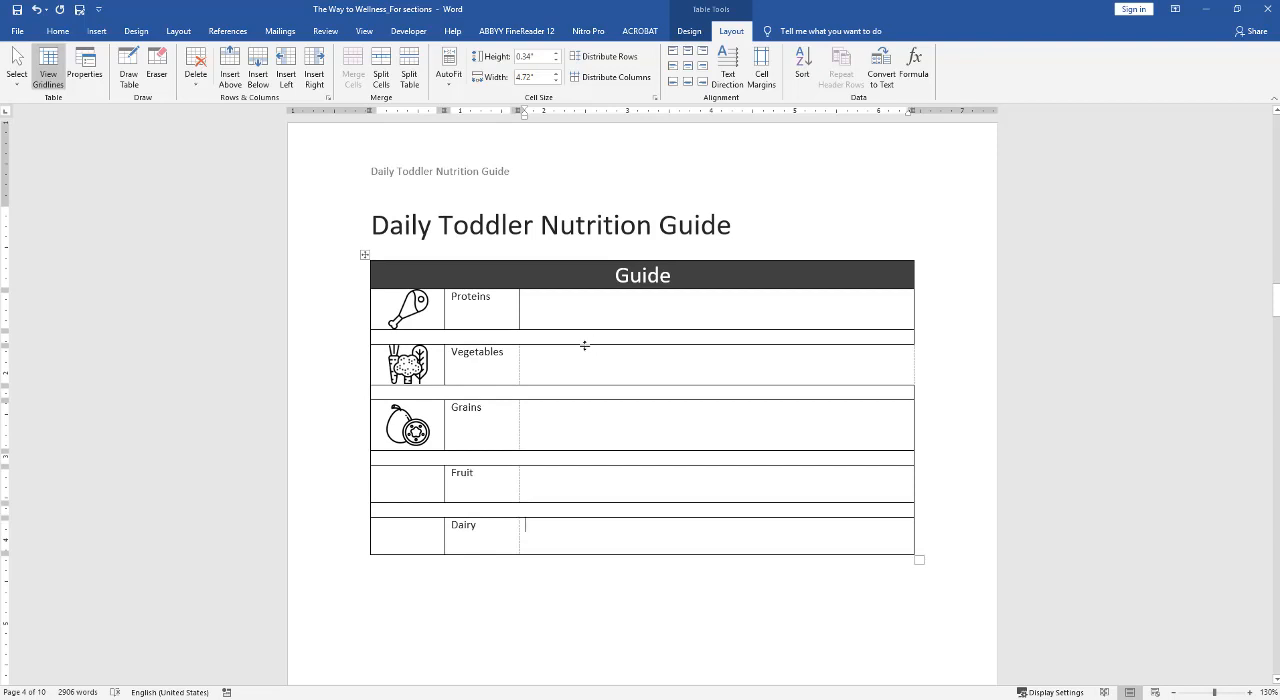
pyautogui.scroll(-5, 585, 347)
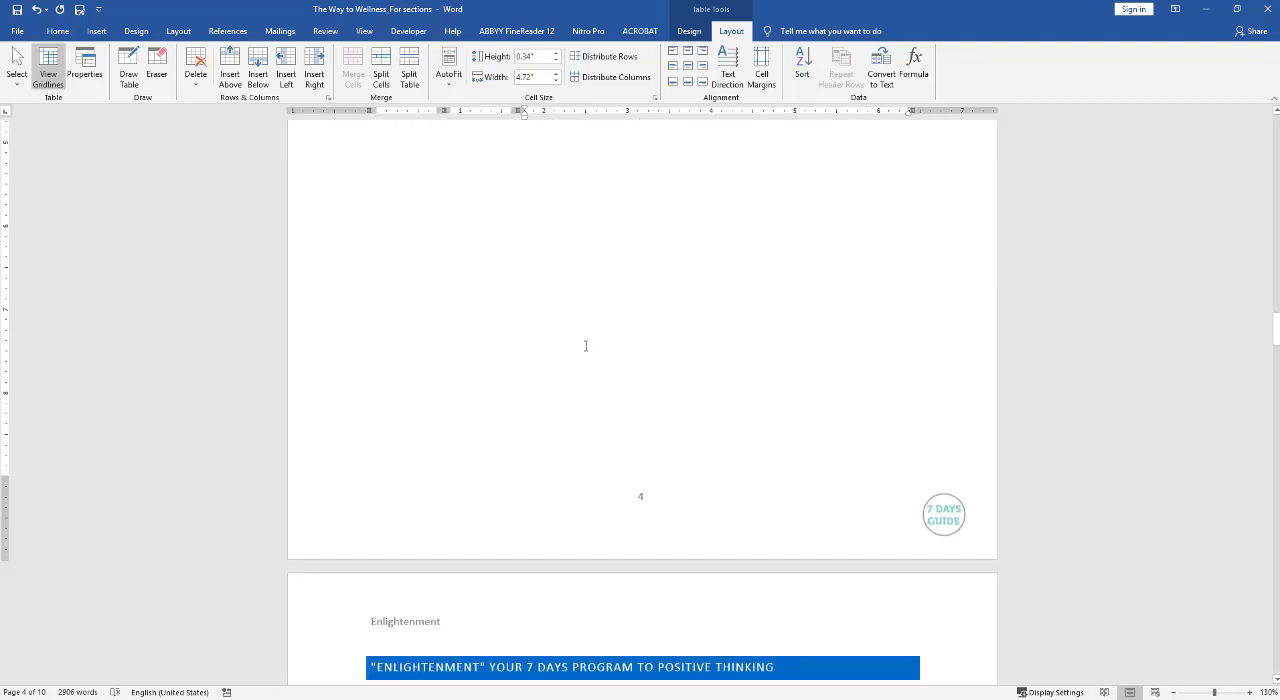
pyautogui.scroll(5, 585, 347)
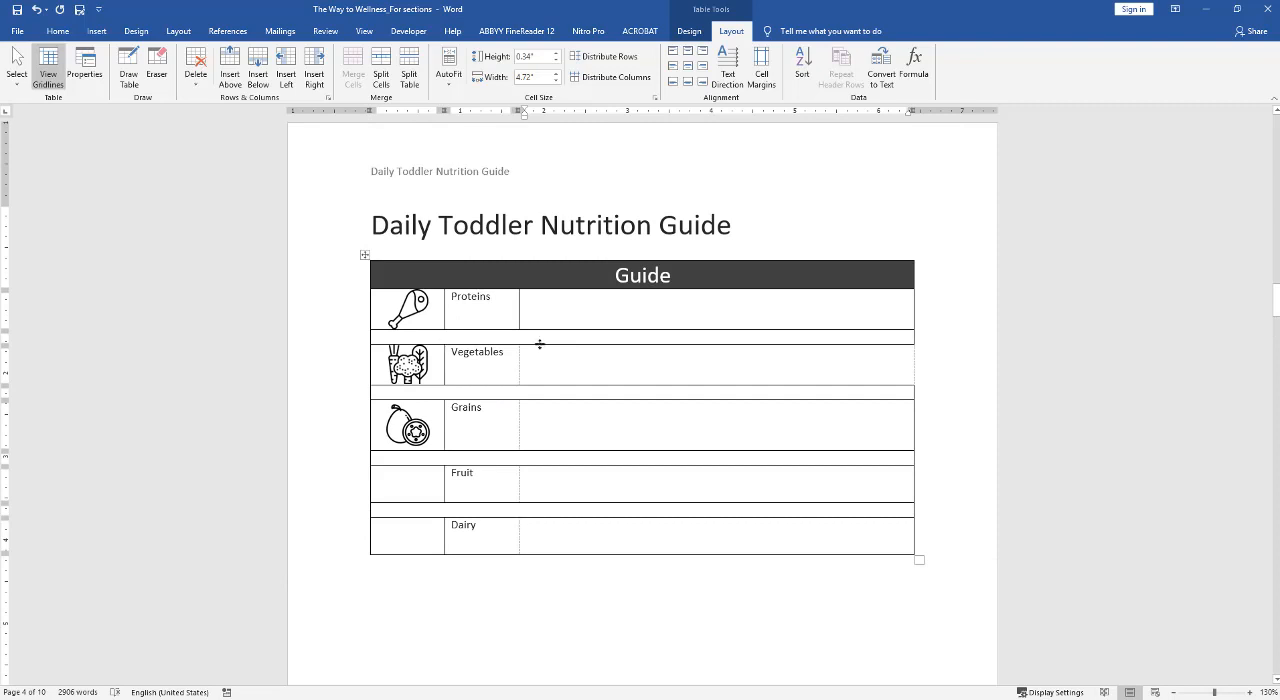